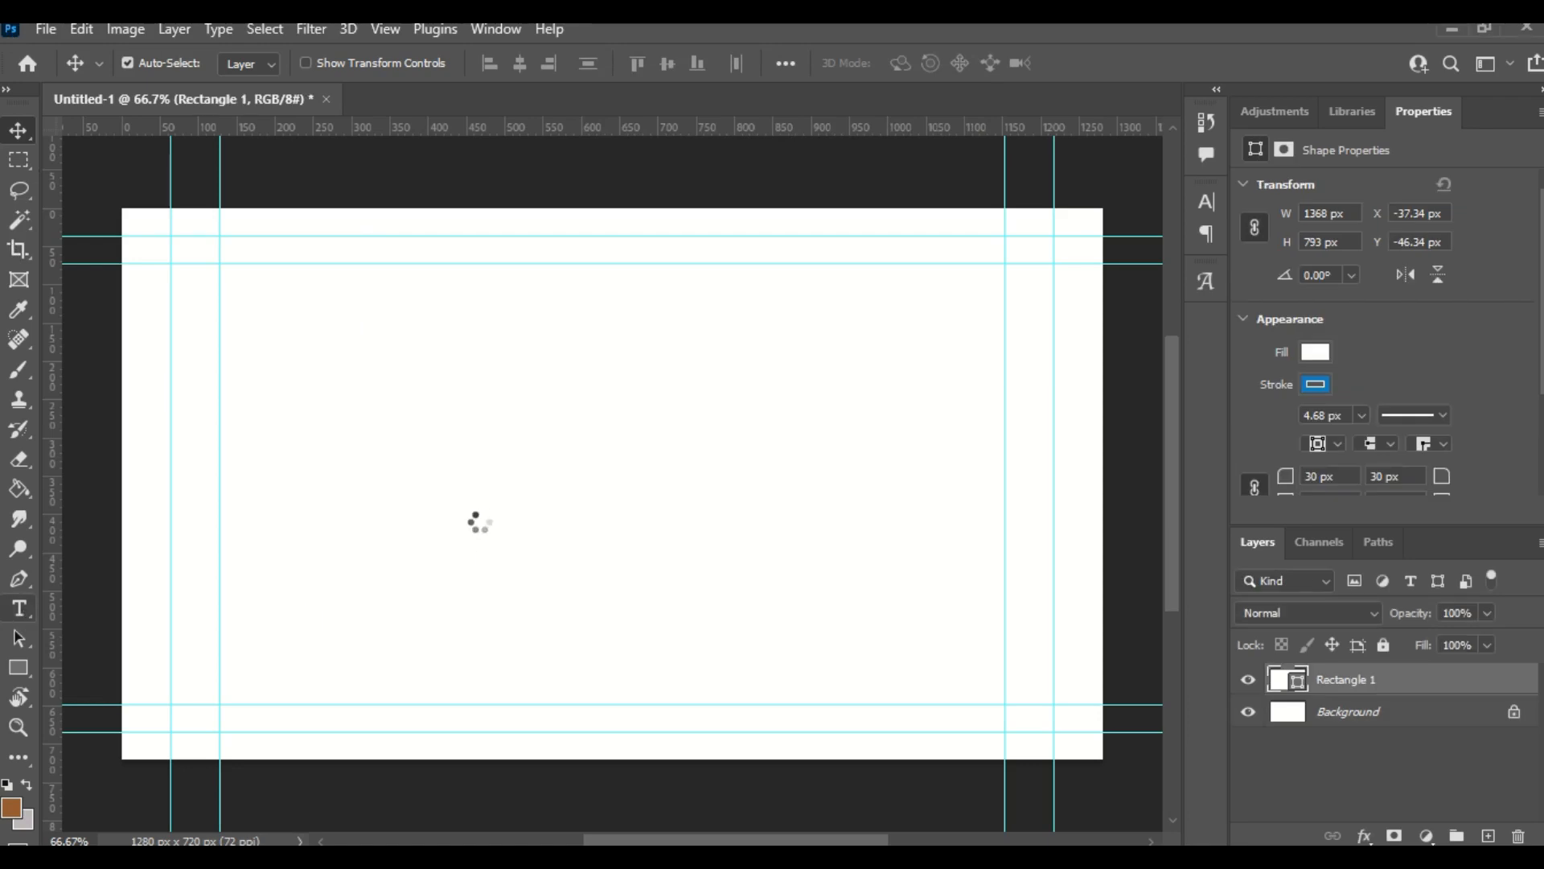
Add a text layer reading "HELLP" inside the rectangle shape and move it down to the upper middle of the canvas.
{"action": "key", "text": "t"}
{"action": "left_click", "coordinate": [479, 517]}
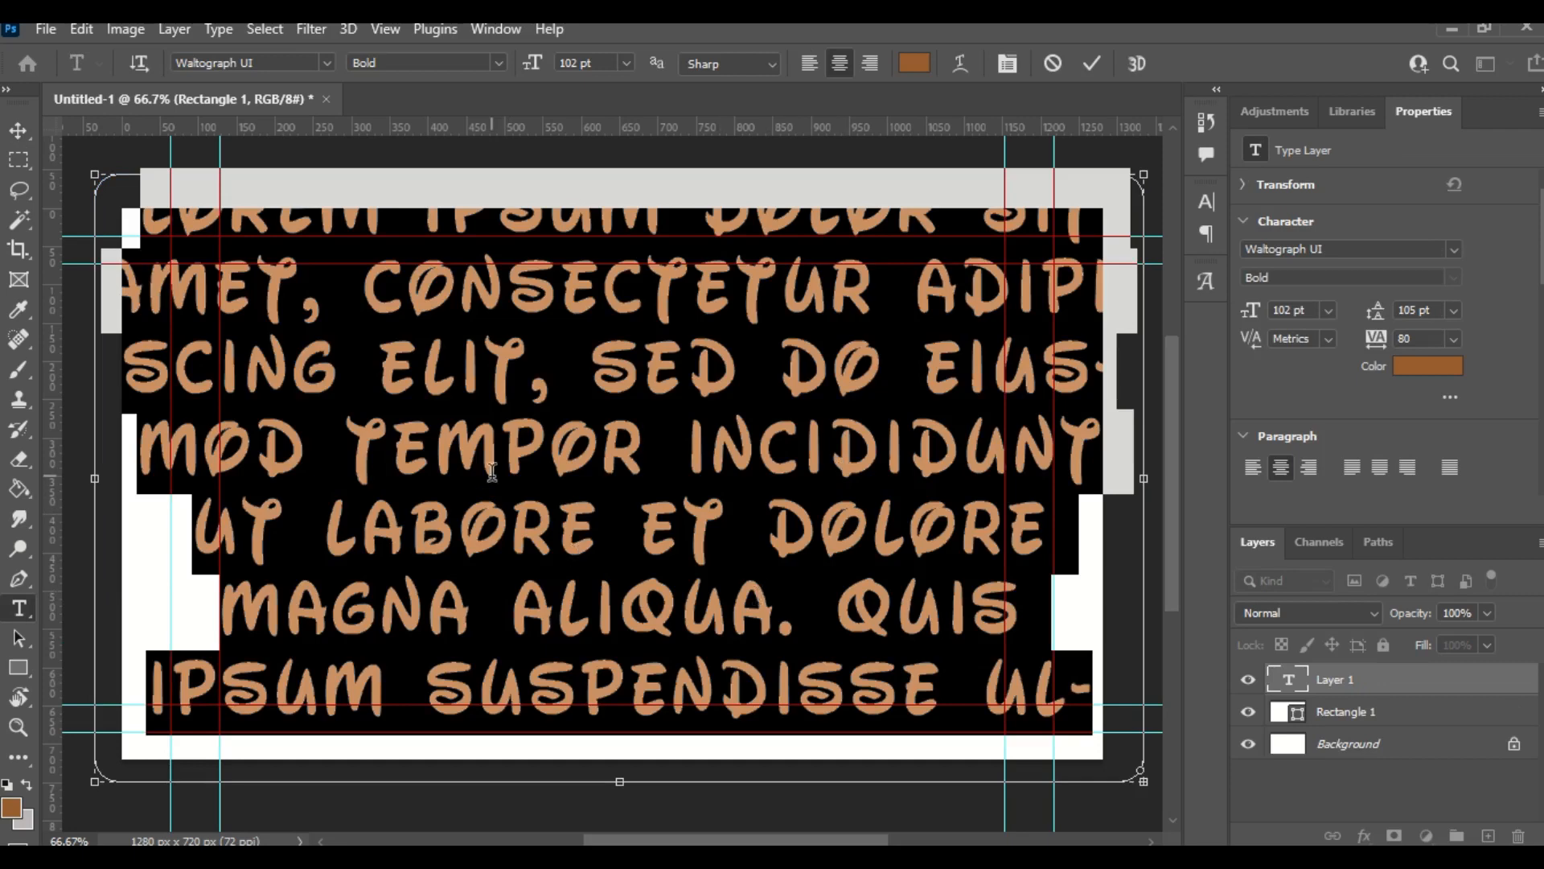
{"action": "type", "text": "HELLP"}
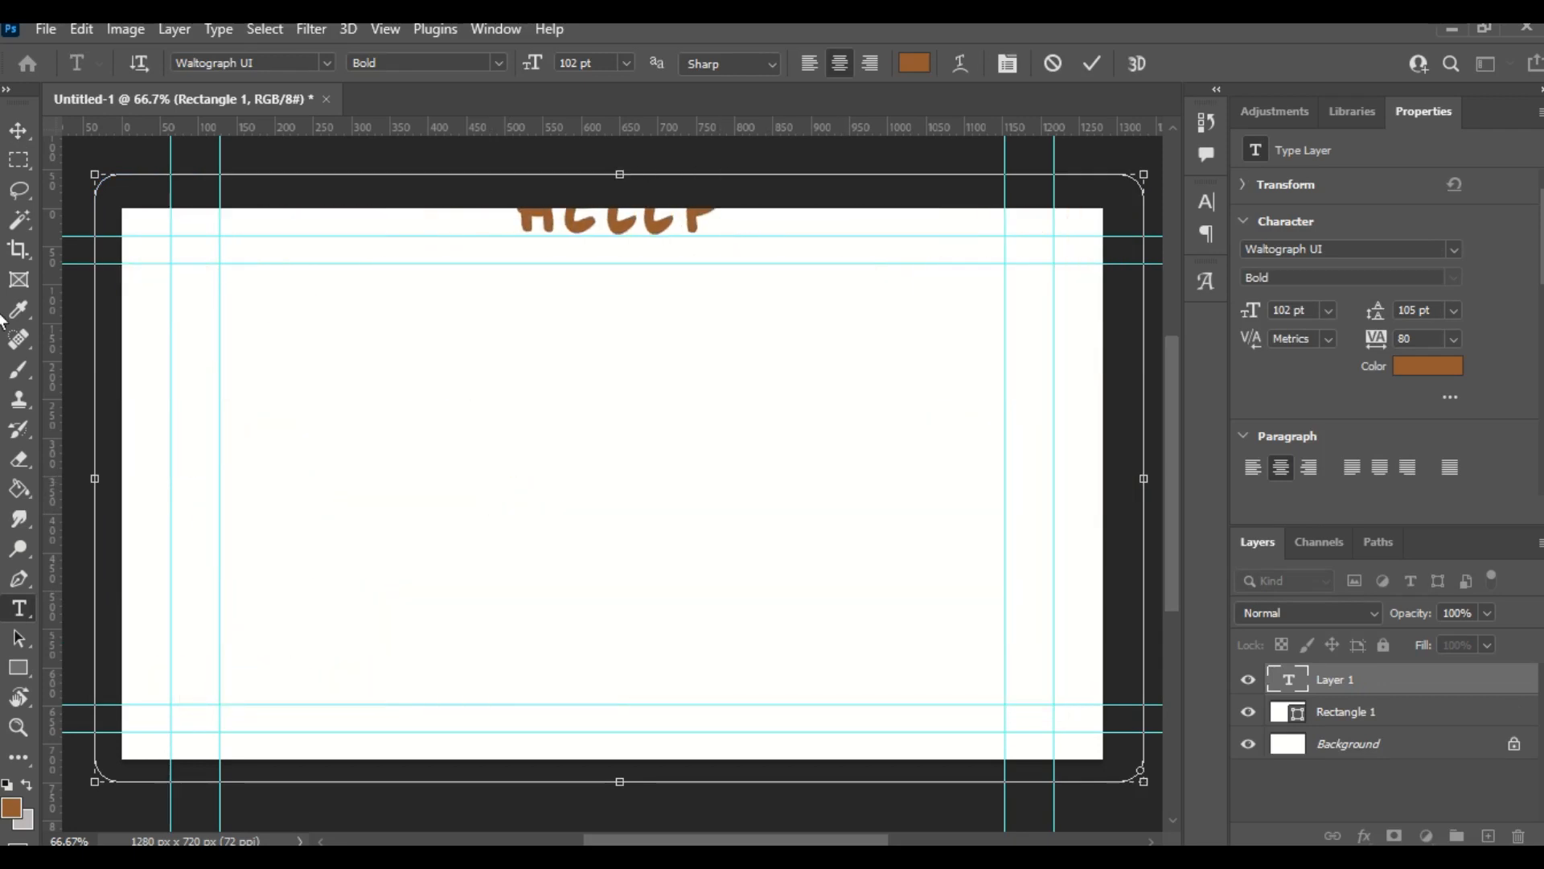
{"action": "left_click", "coordinate": [18, 130]}
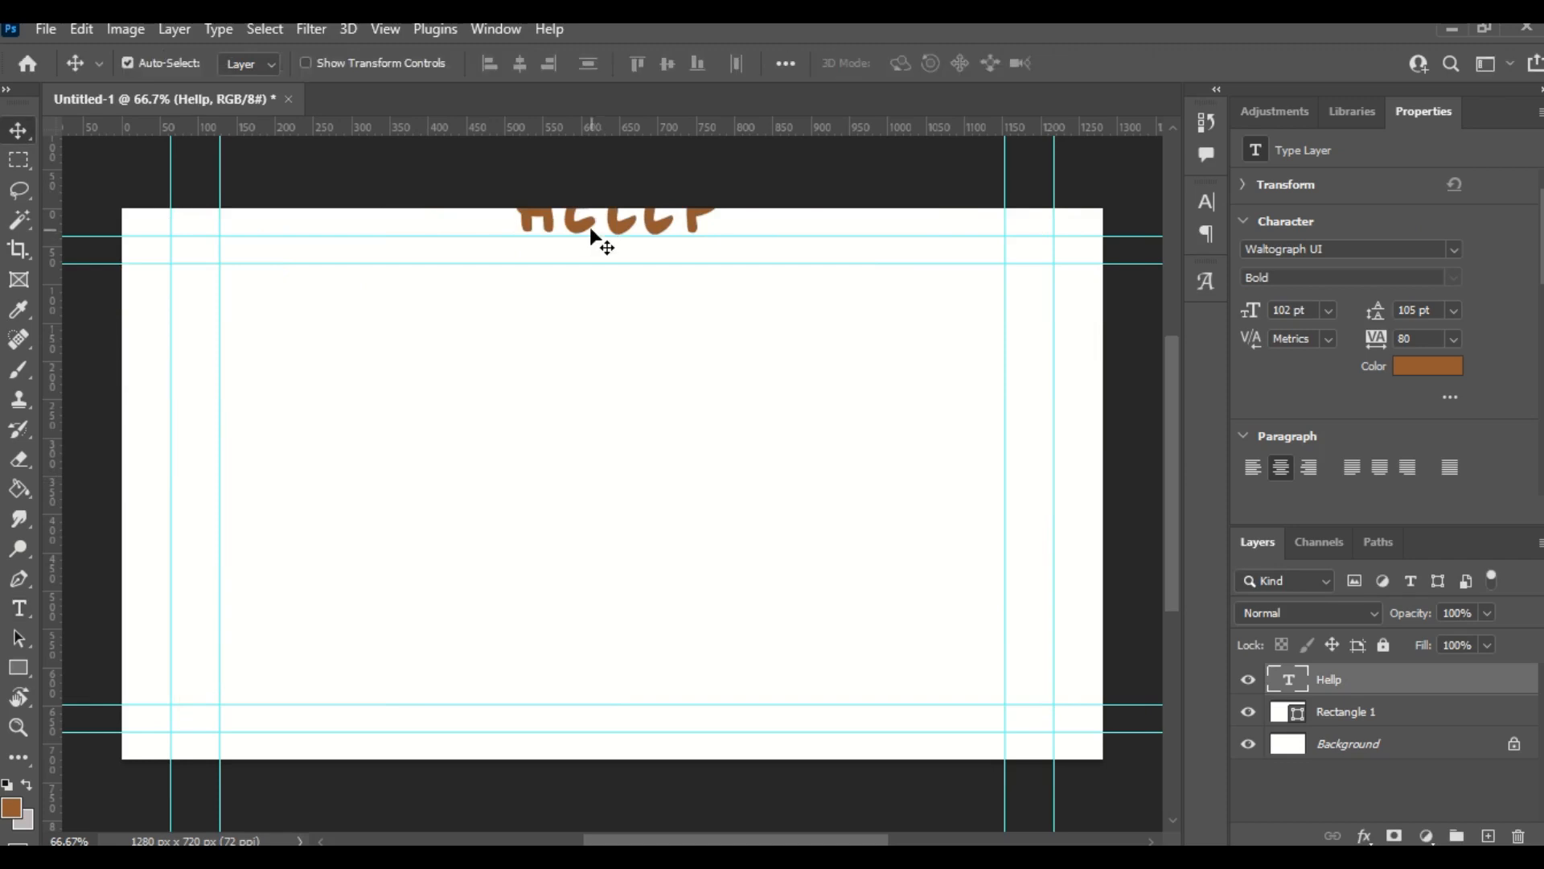
{"action": "left_click_drag", "start_coordinate": [591, 232], "coordinate": [587, 424]}
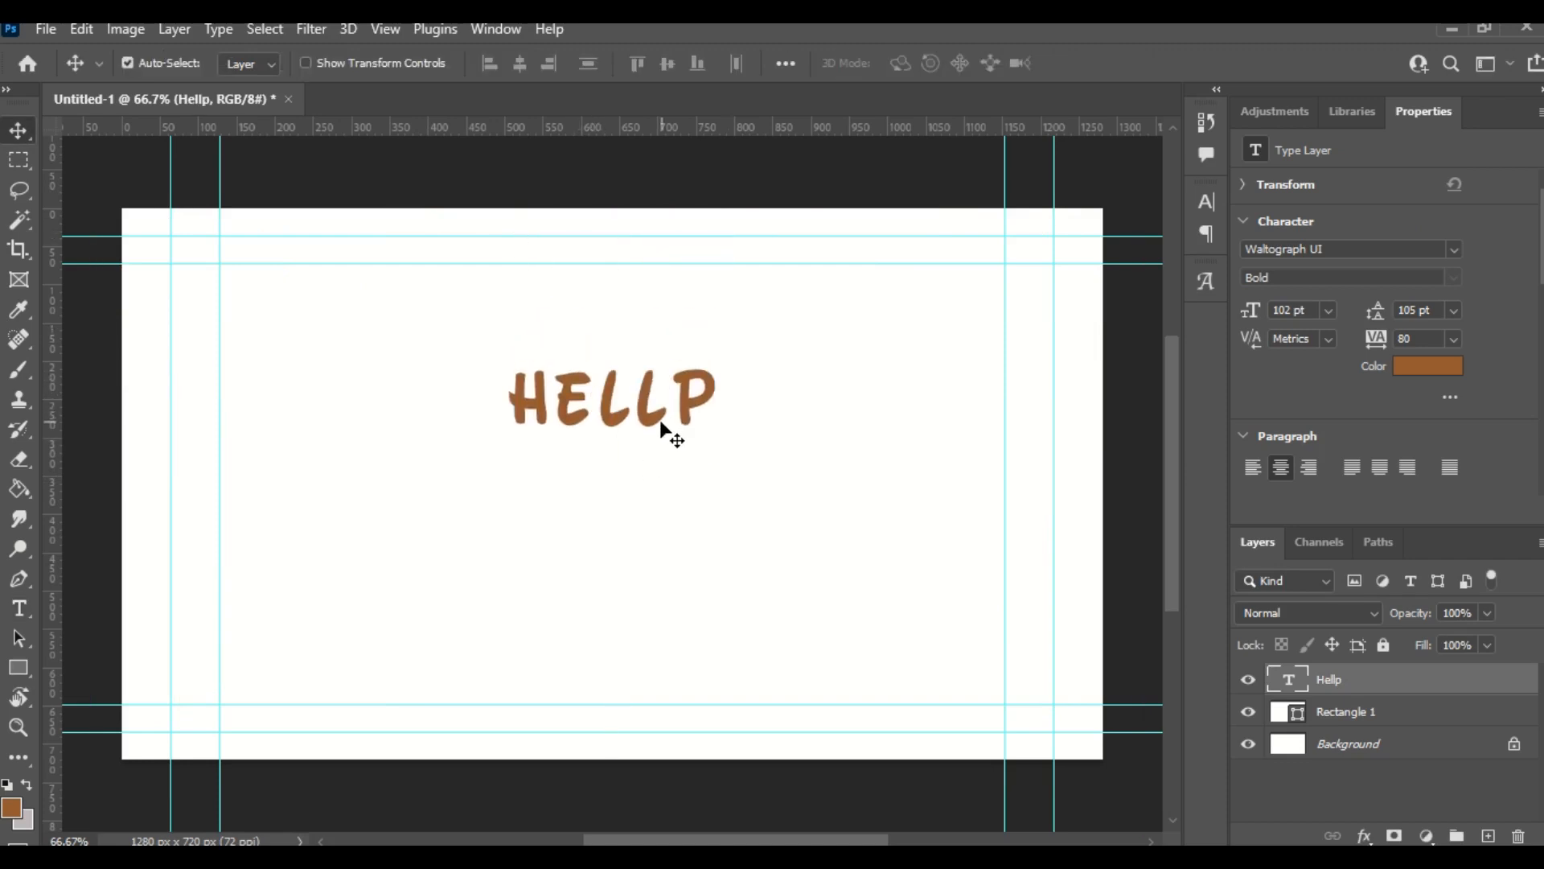
Correct the text's last letter so that the word reads "Hello".
{"action": "double_click", "coordinate": [668, 425]}
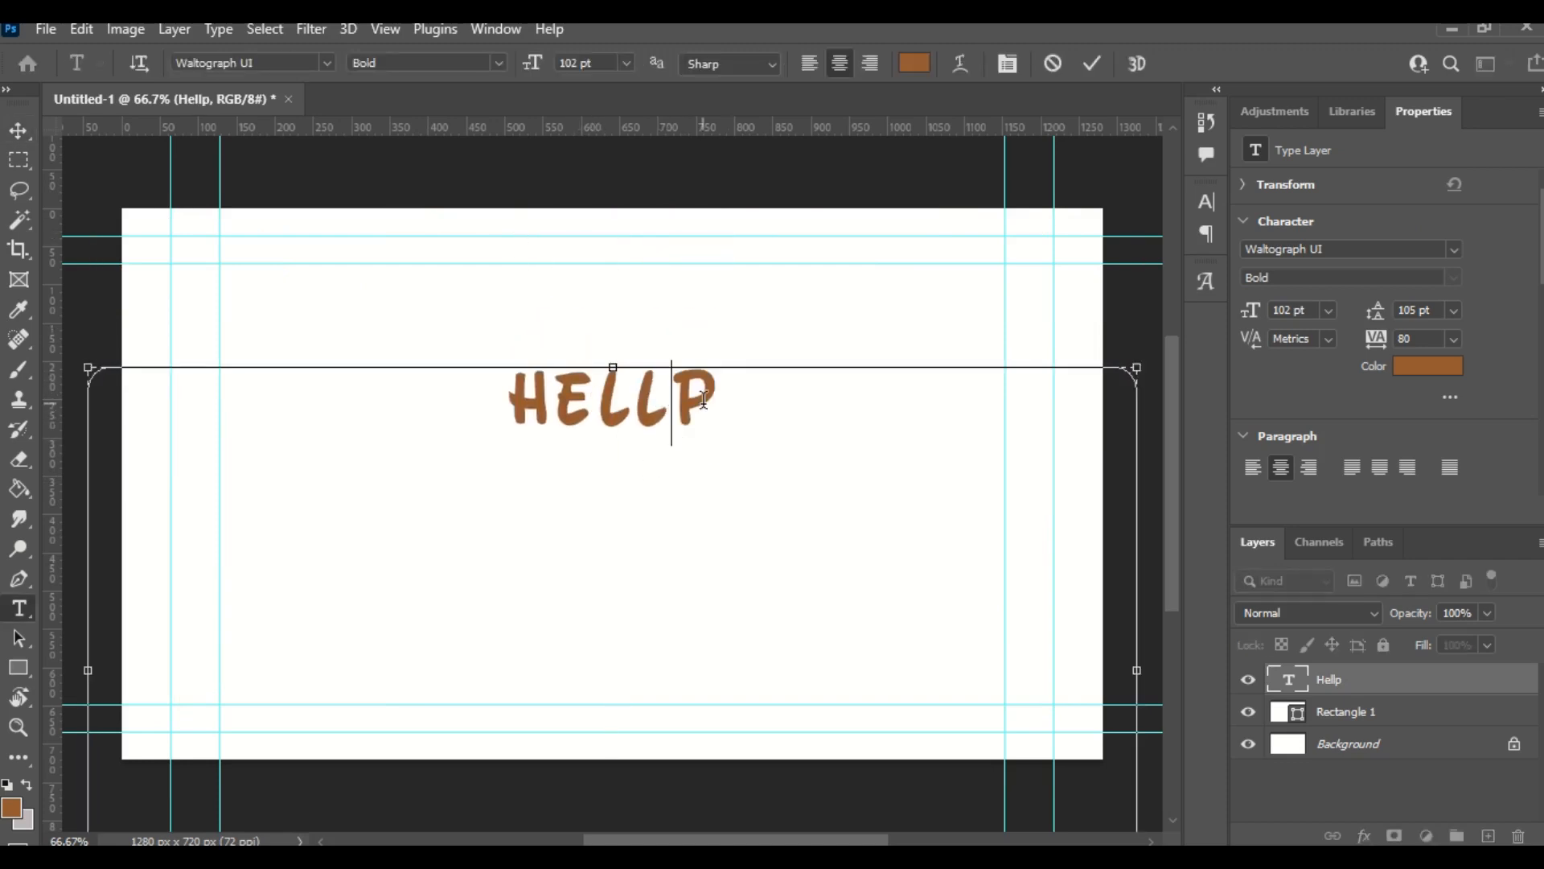
{"action": "key", "text": "Delete"}
{"action": "type", "text": "o"}
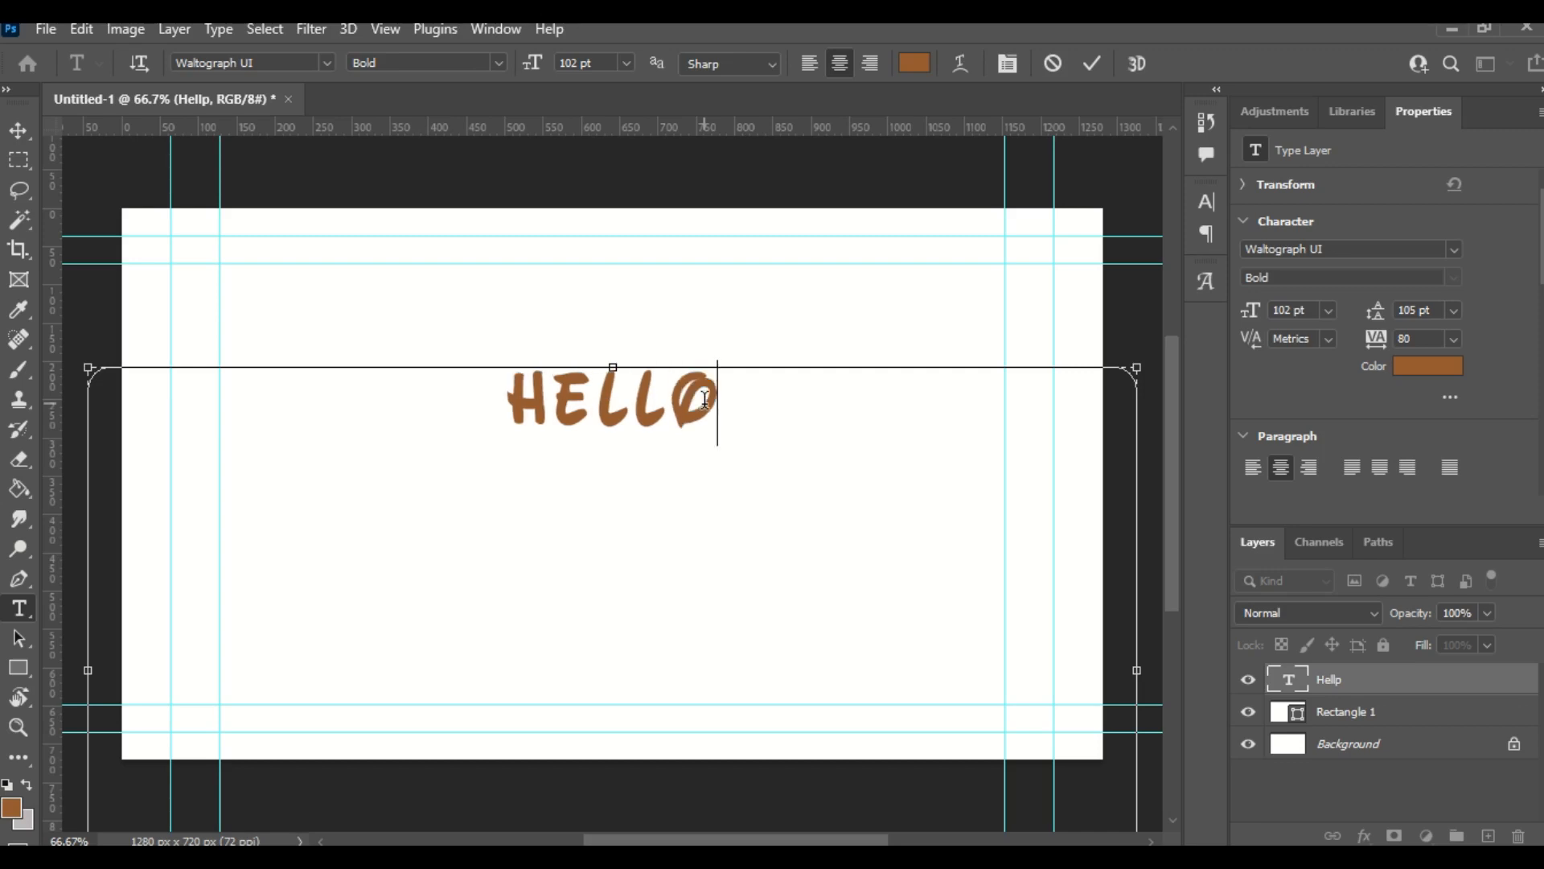
{"action": "key", "text": "ctrl+Return"}
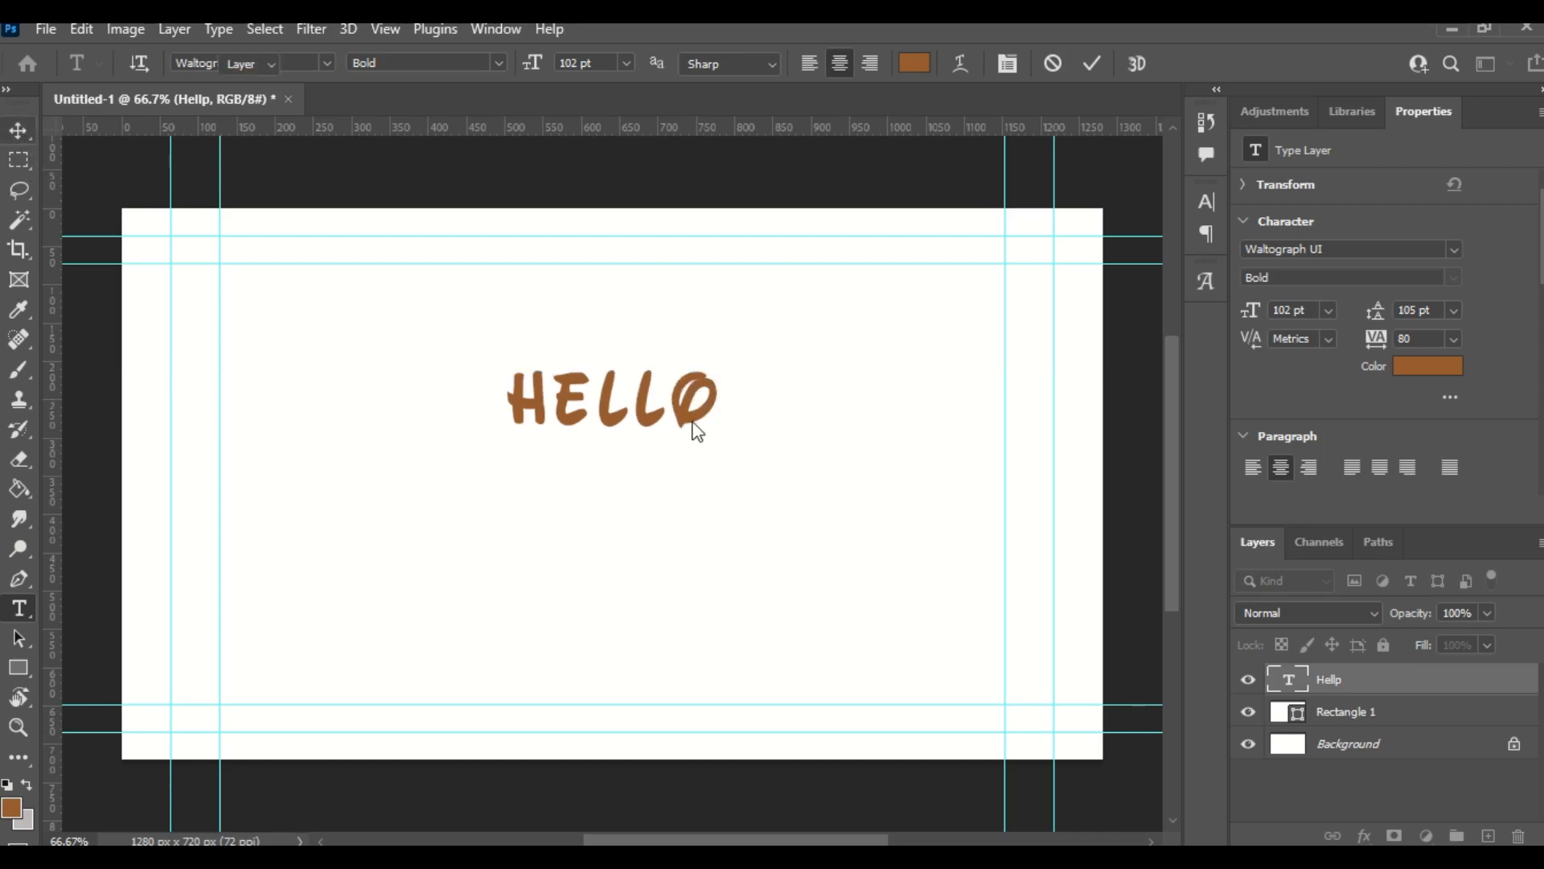
{"action": "key", "text": "v"}
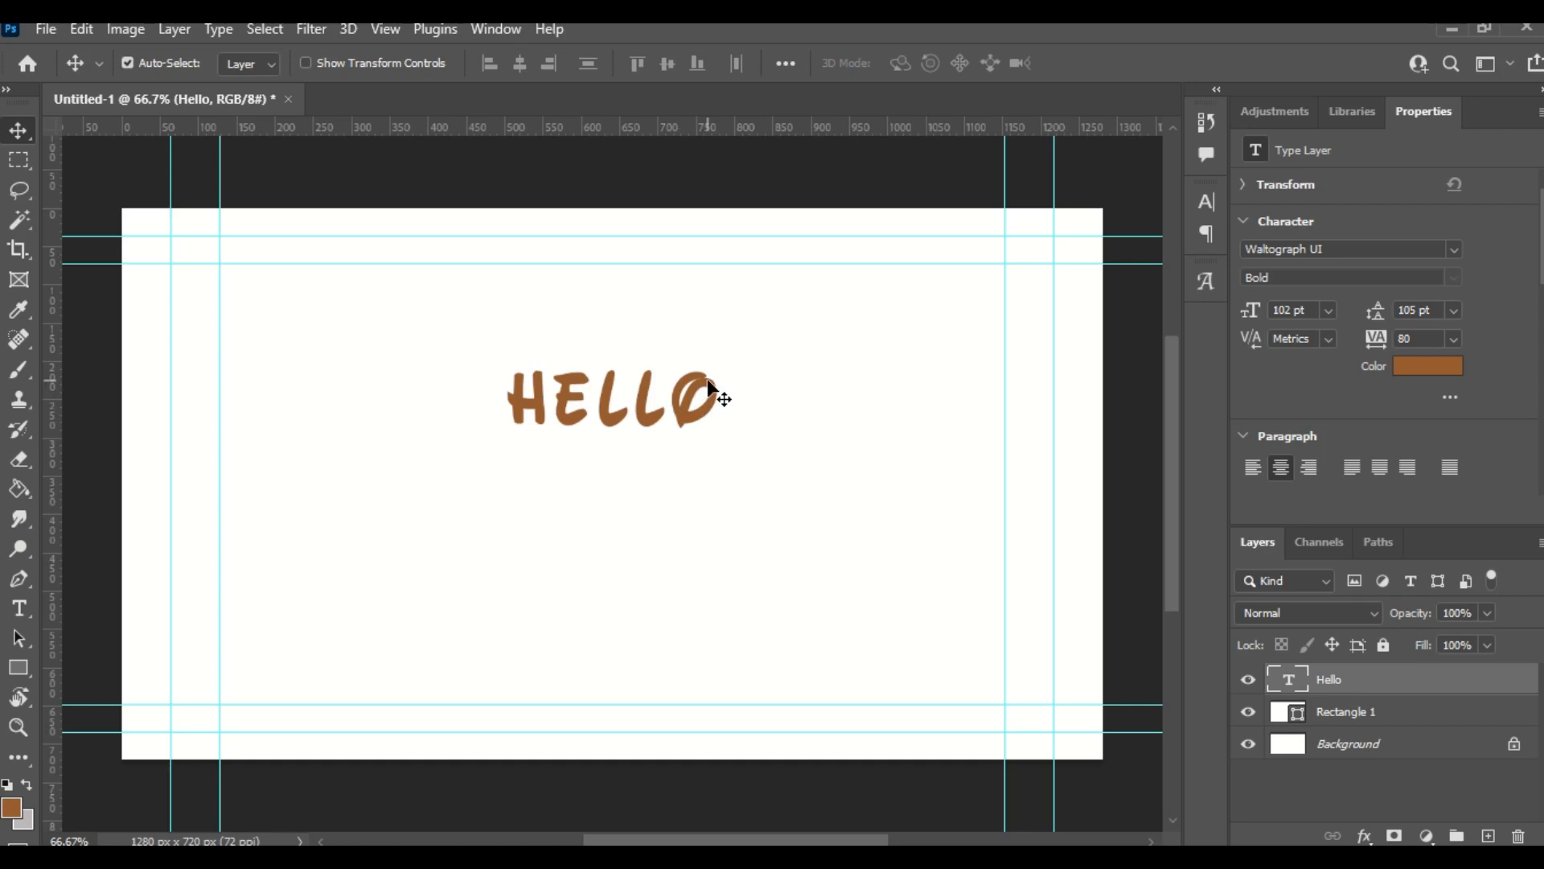
Change the Hello text's font to Constantia and show the additional character options.
{"action": "left_click", "coordinate": [1453, 250]}
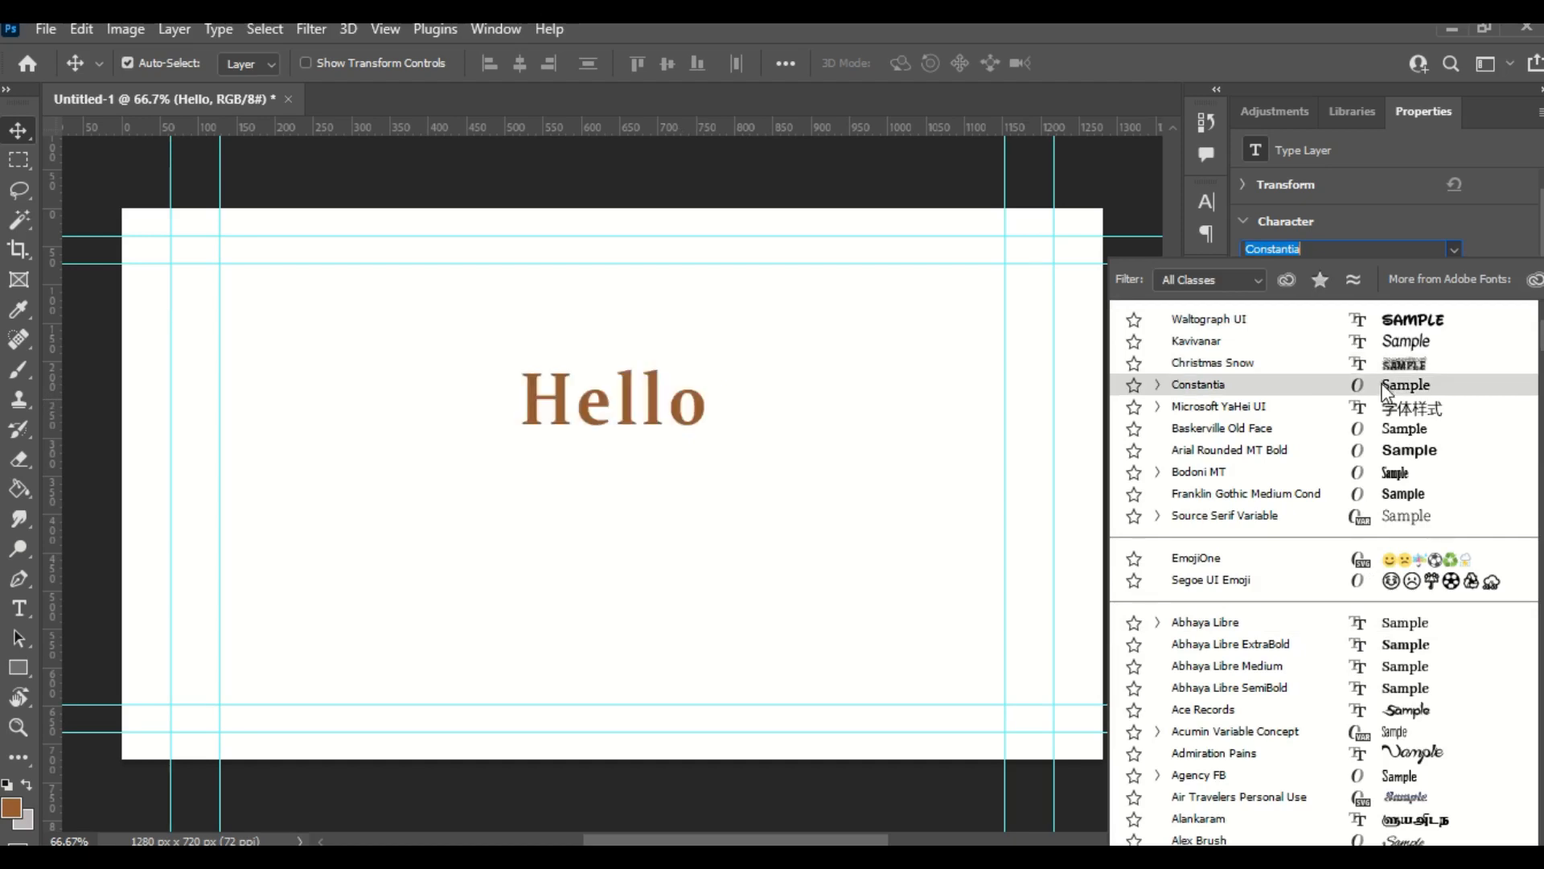
{"action": "left_click", "coordinate": [1385, 386]}
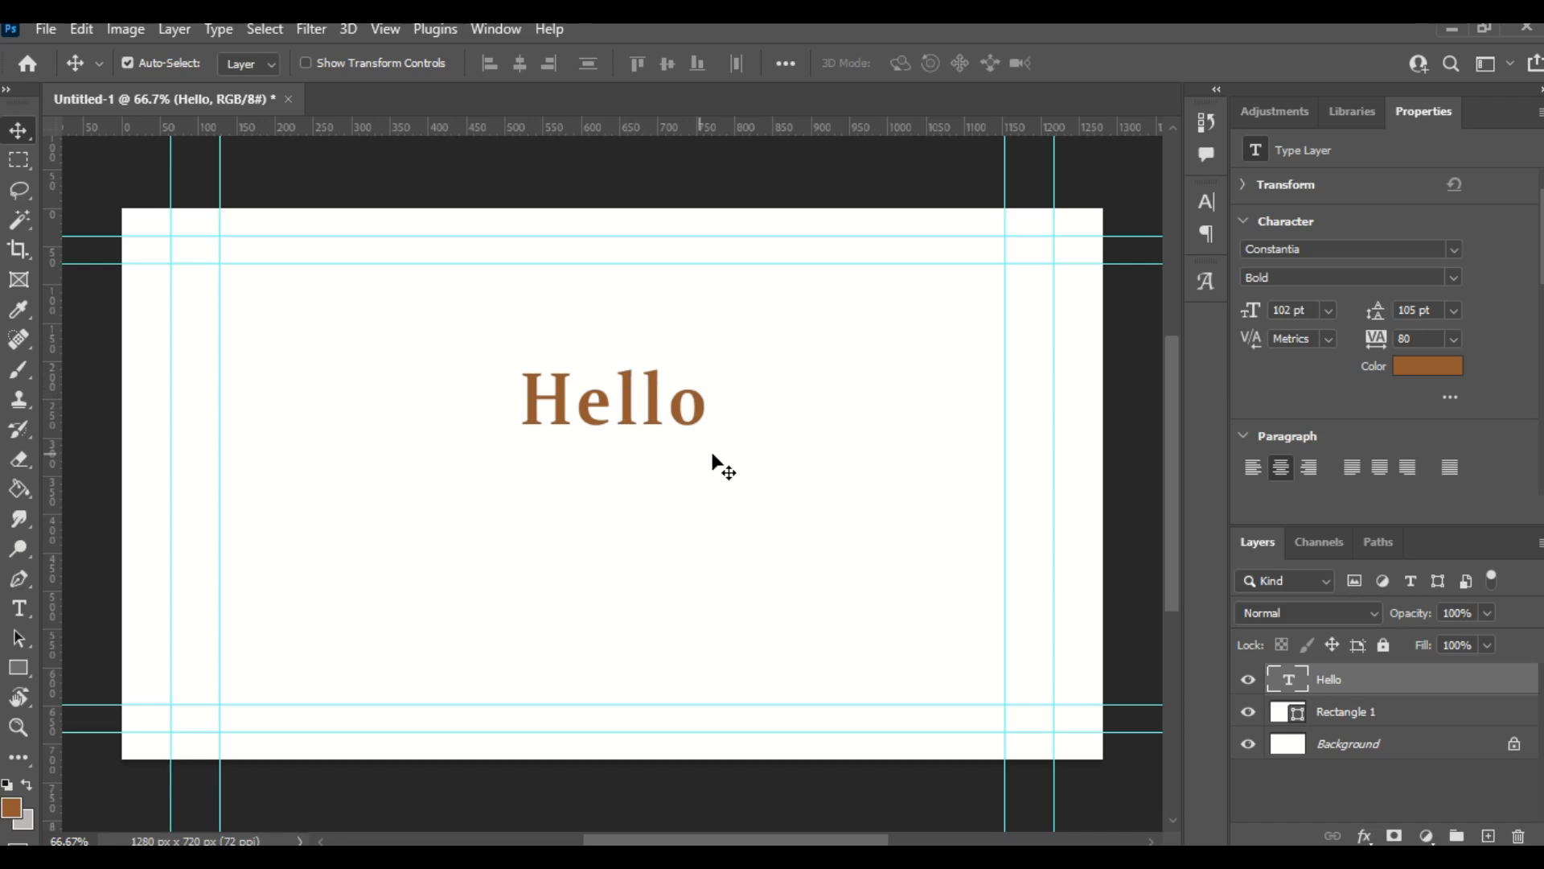
{"action": "left_click", "coordinate": [1455, 249]}
{"action": "left_click", "coordinate": [1455, 248]}
{"action": "left_click", "coordinate": [1441, 394]}
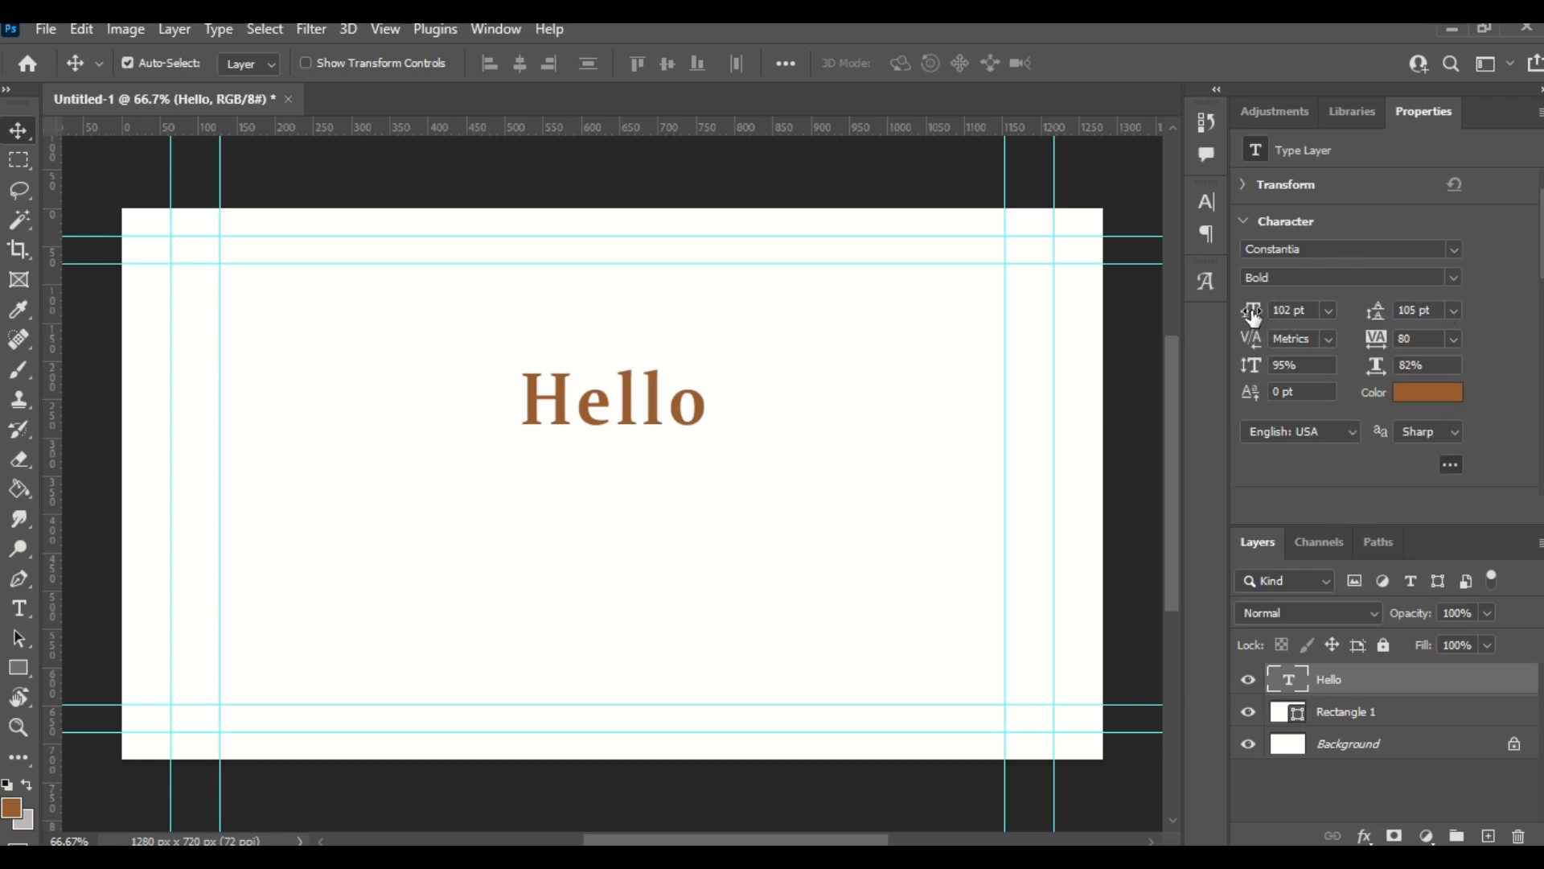
Try the Regular and Bold Italic font styles on the Hello text and return it to Bold.
{"action": "left_click", "coordinate": [1308, 247]}
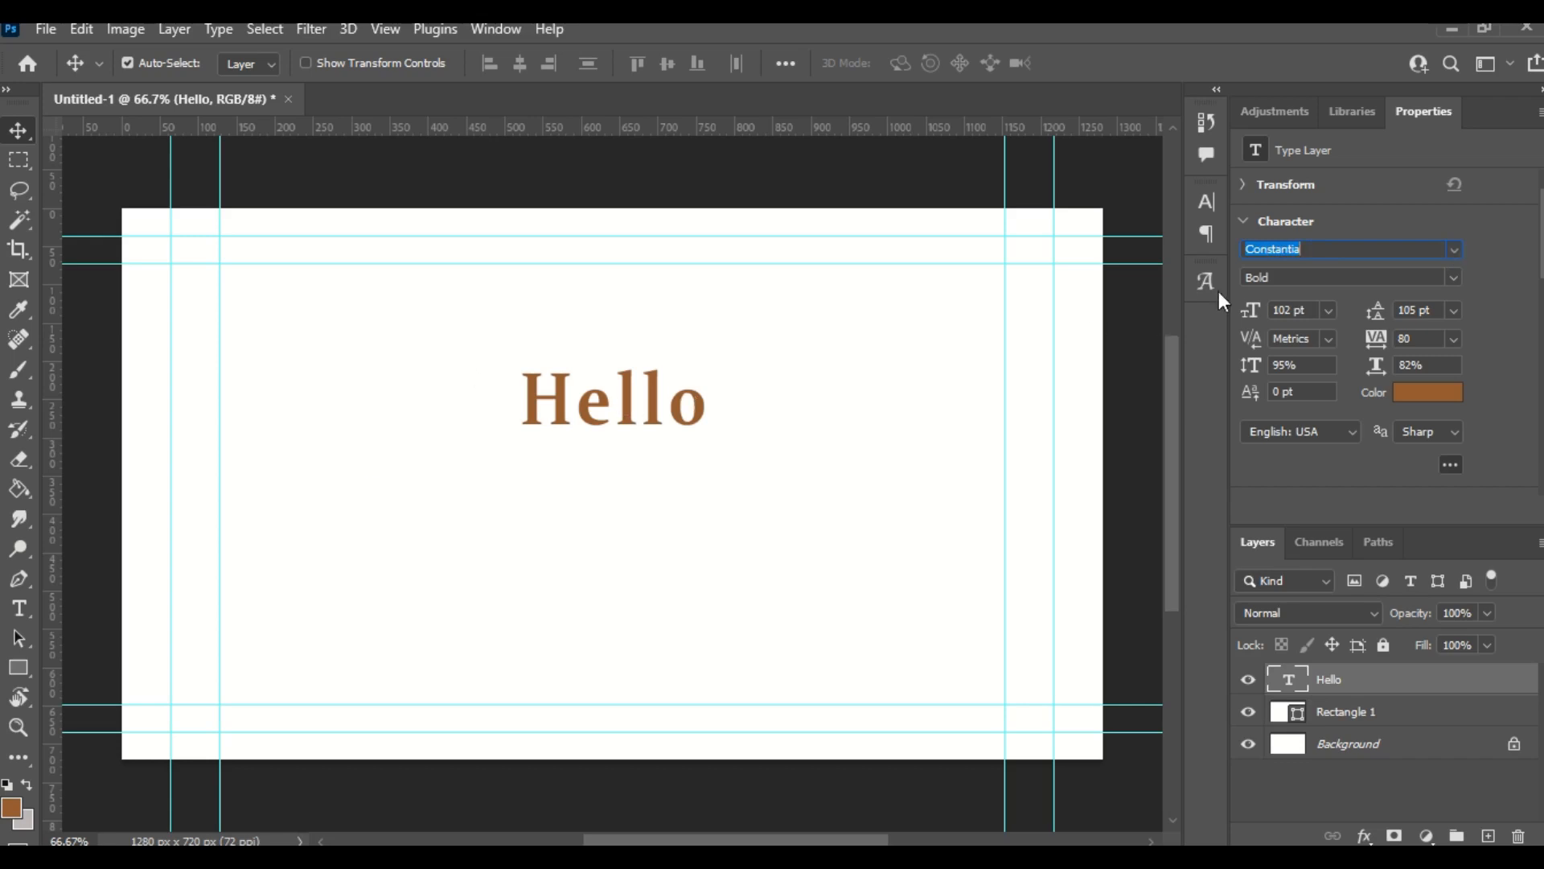
{"action": "left_click", "coordinate": [1458, 277]}
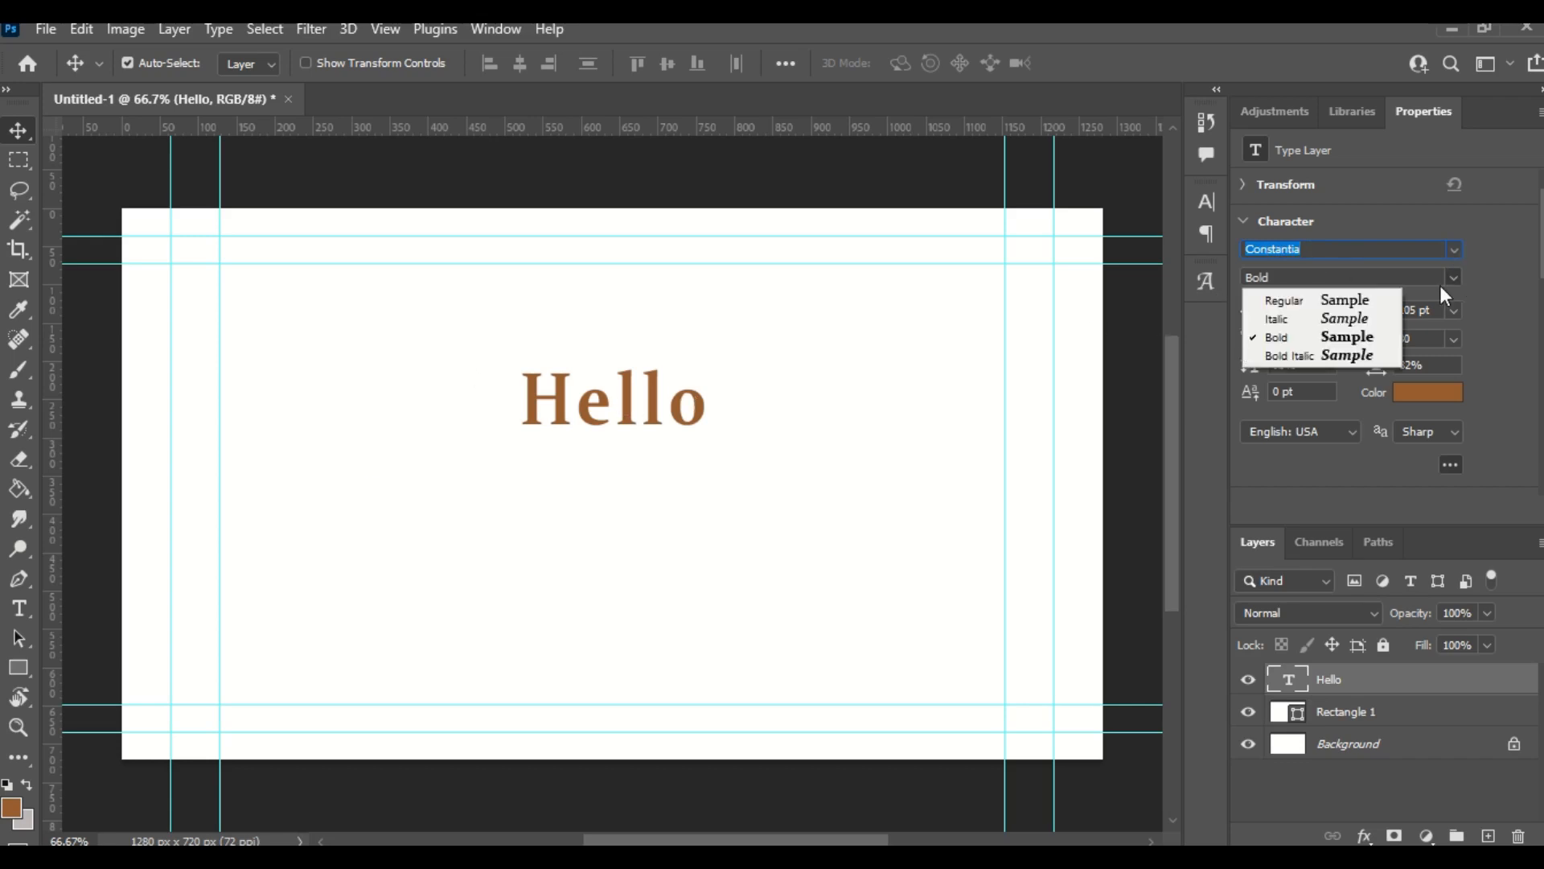
{"action": "left_click", "coordinate": [1298, 300]}
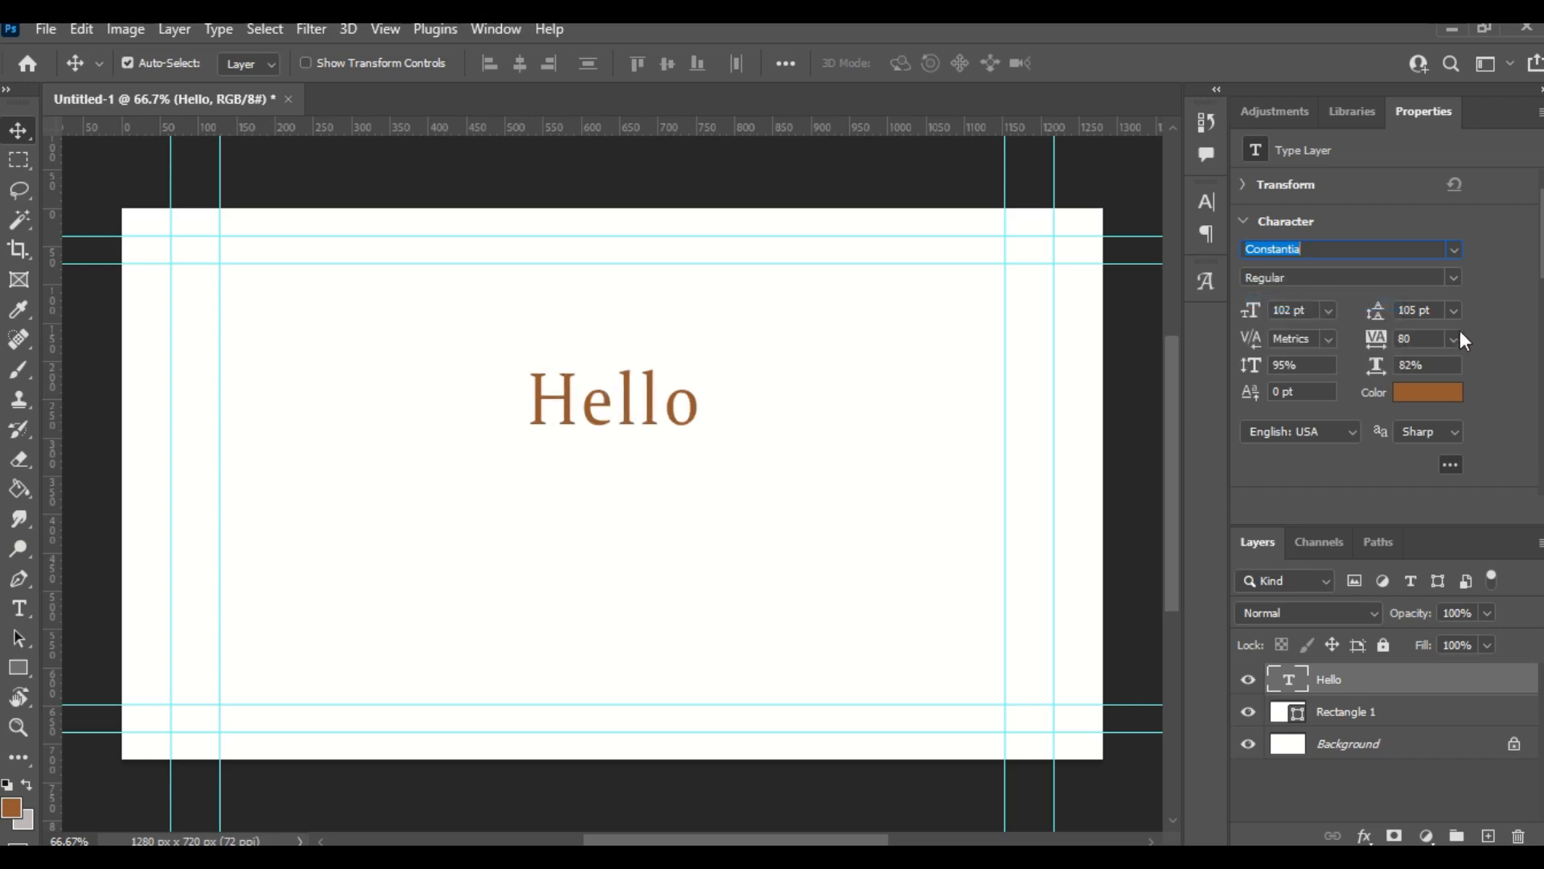
{"action": "left_click", "coordinate": [1454, 277]}
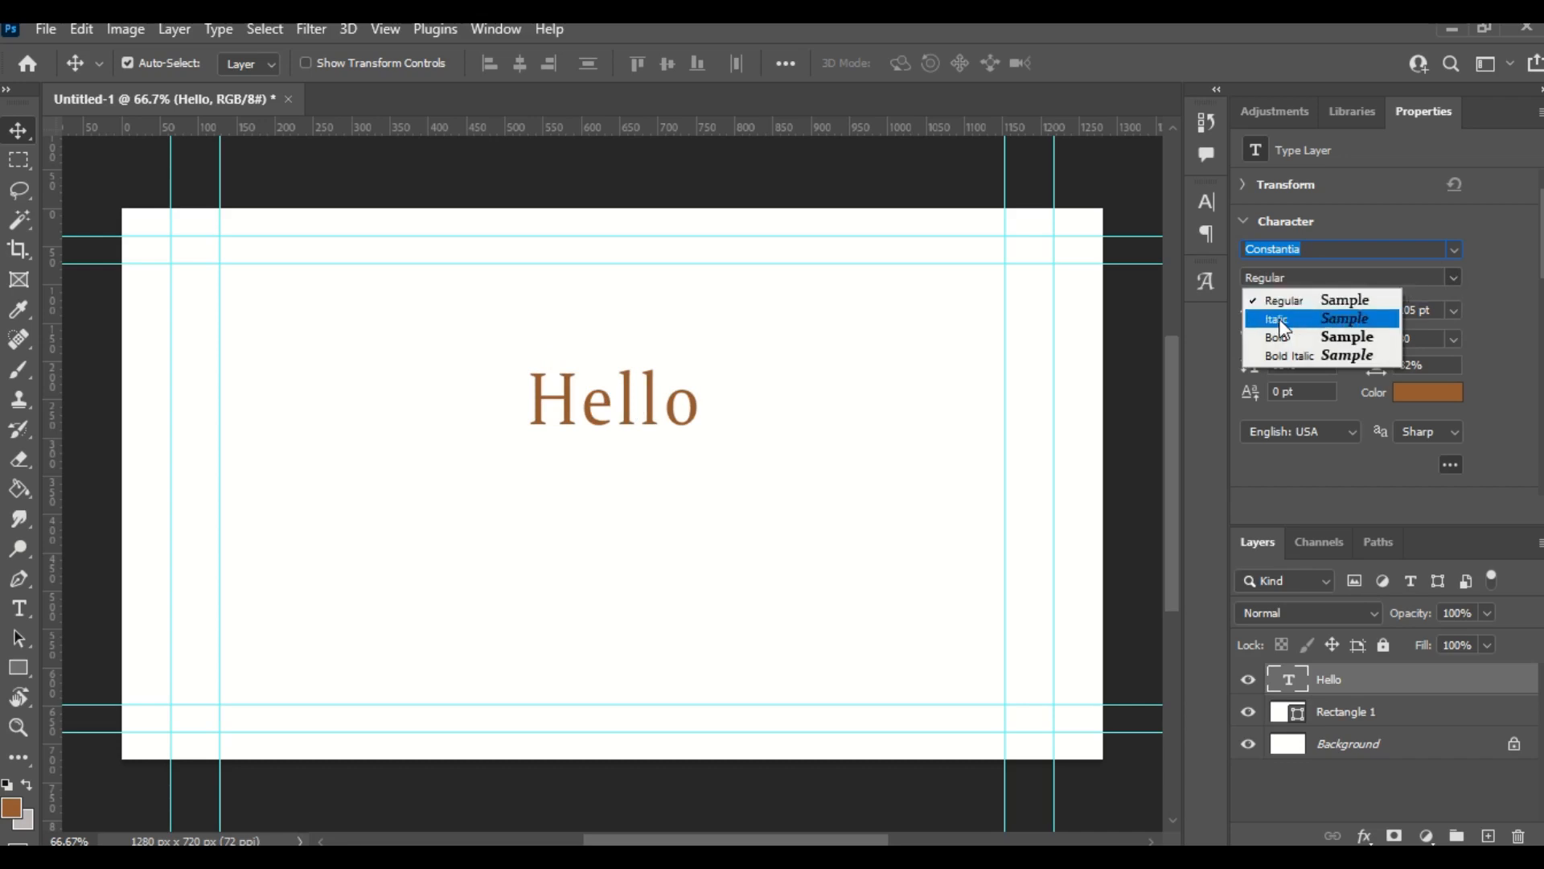
{"action": "left_click", "coordinate": [1283, 361]}
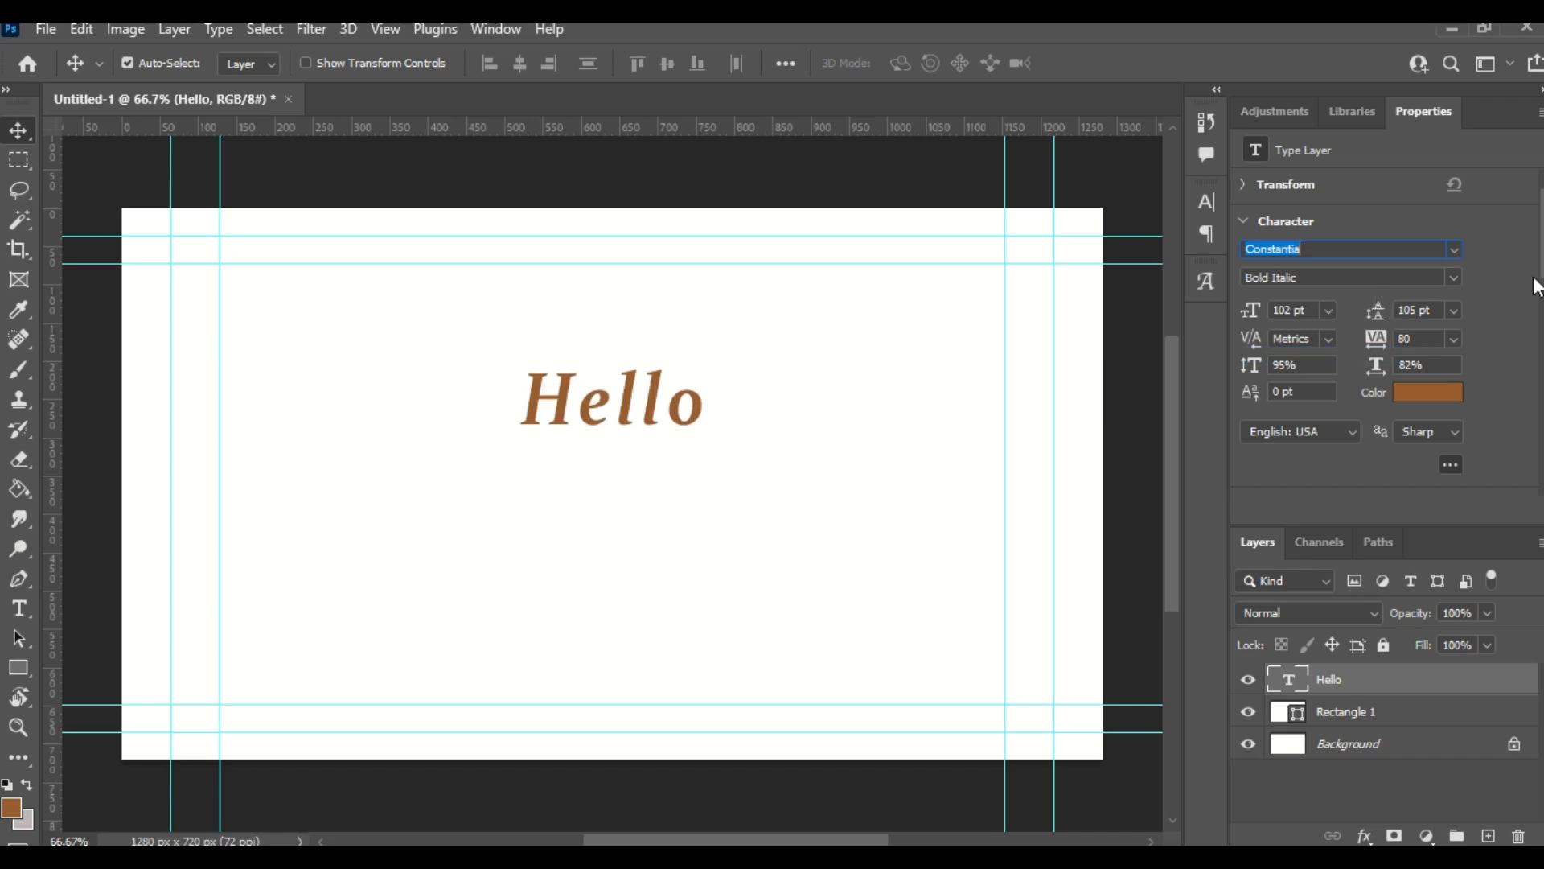
{"action": "left_click", "coordinate": [1454, 277]}
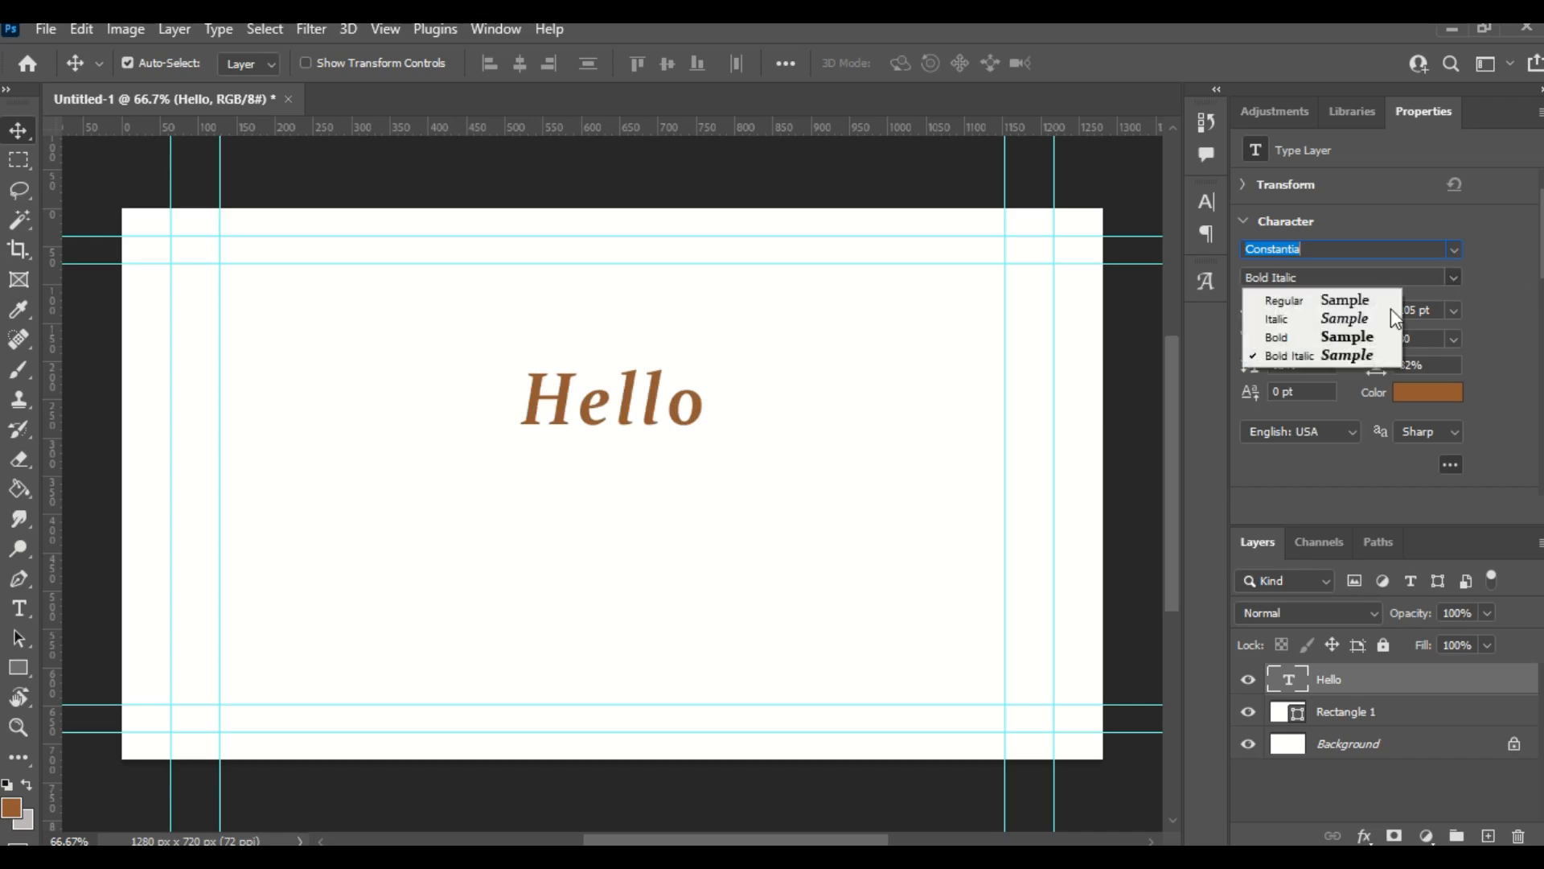
{"action": "left_click", "coordinate": [1338, 333]}
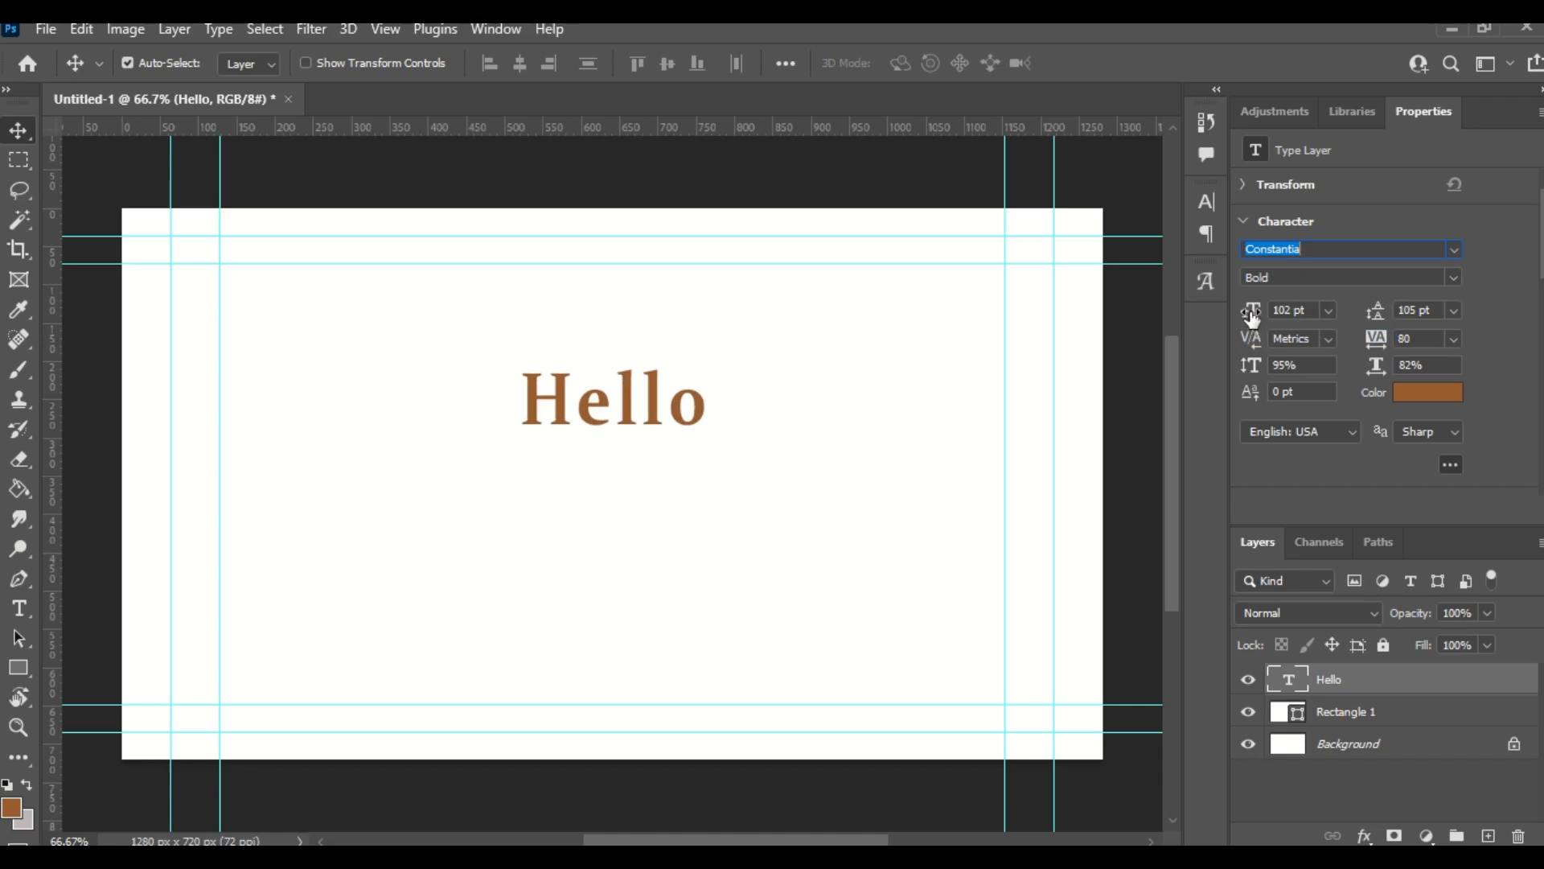
Set the Hello text's font size to 109 pt and its leading to 107 pt.
{"action": "mouse_move", "coordinate": [1251, 313]}
{"action": "left_mouse_down"}
{"action": "mouse_move", "coordinate": [1285, 314]}
{"action": "mouse_move", "coordinate": [1263, 315]}
{"action": "left_mouse_up"}
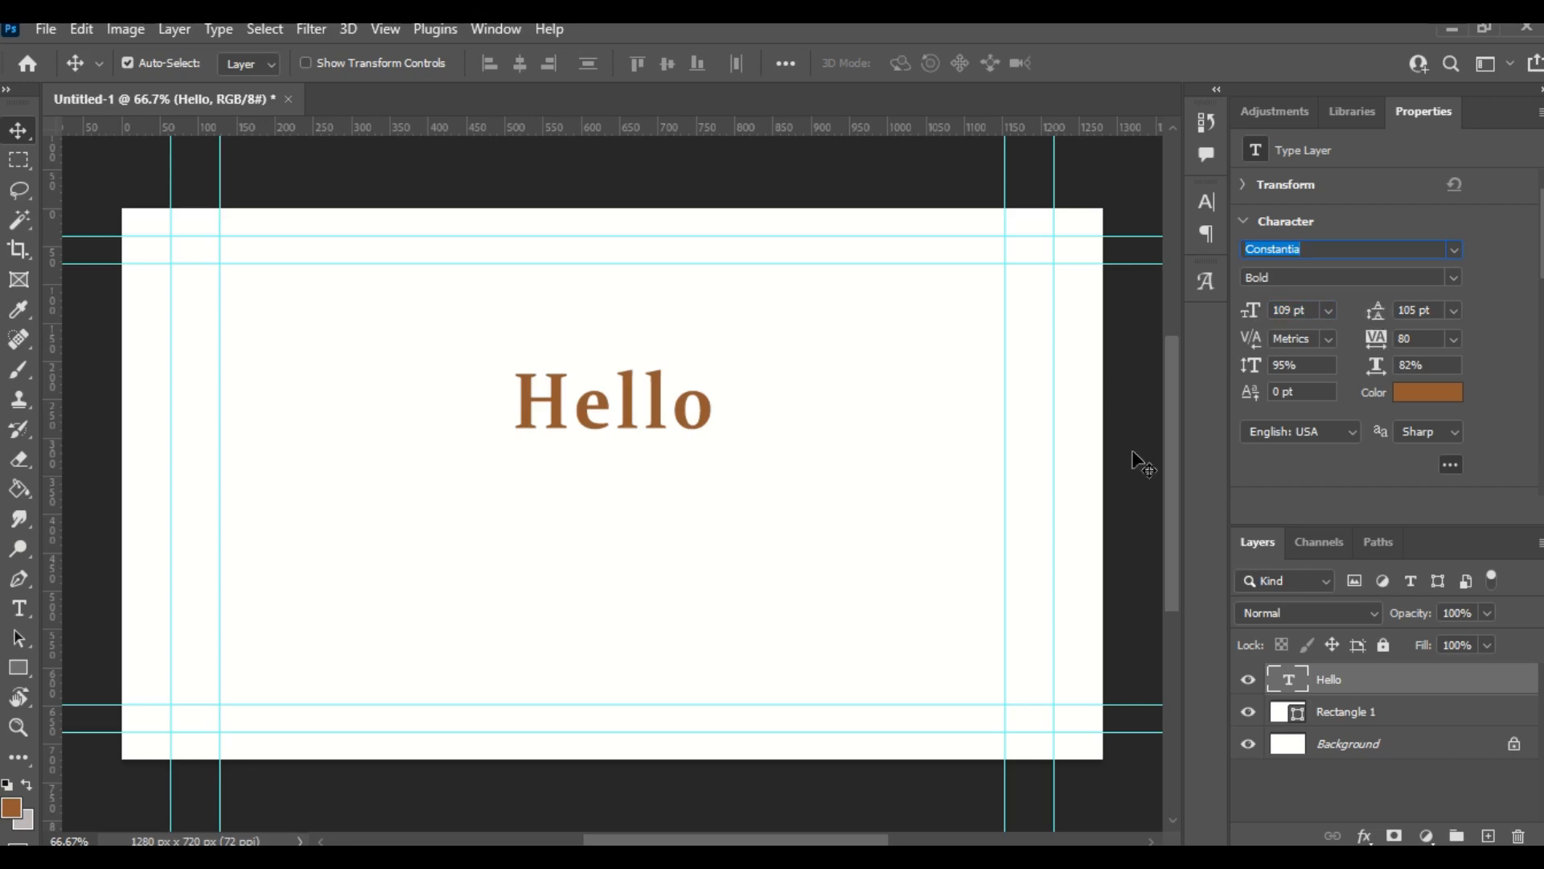
{"action": "left_click_drag", "start_coordinate": [1377, 310], "coordinate": [1385, 309]}
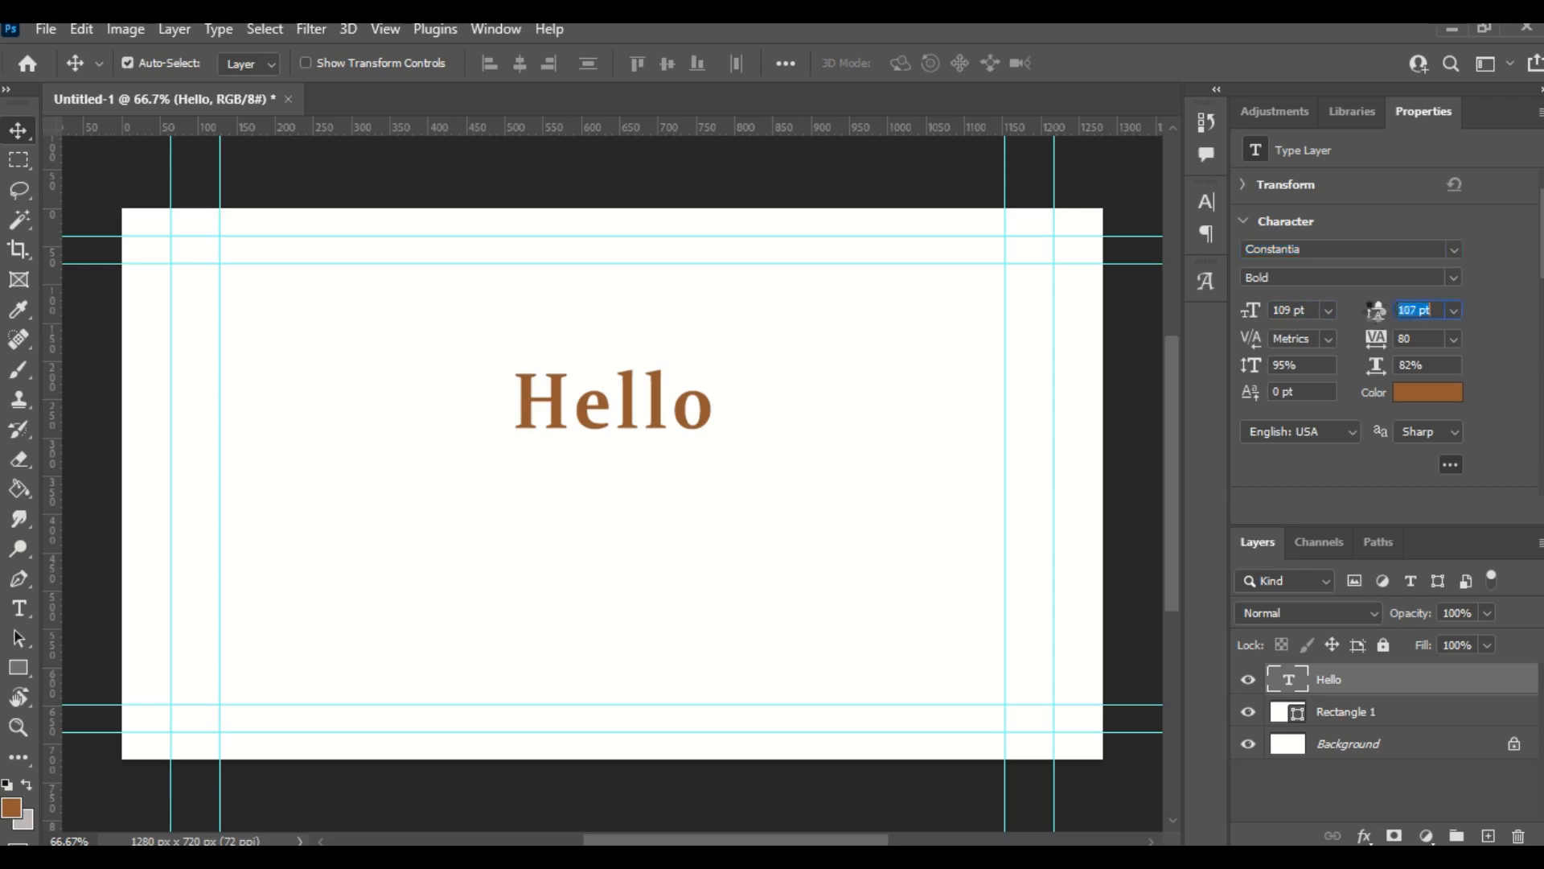
Add a second line reading "Hi" below "Hello" in the same text layer.
{"action": "double_click", "coordinate": [700, 407]}
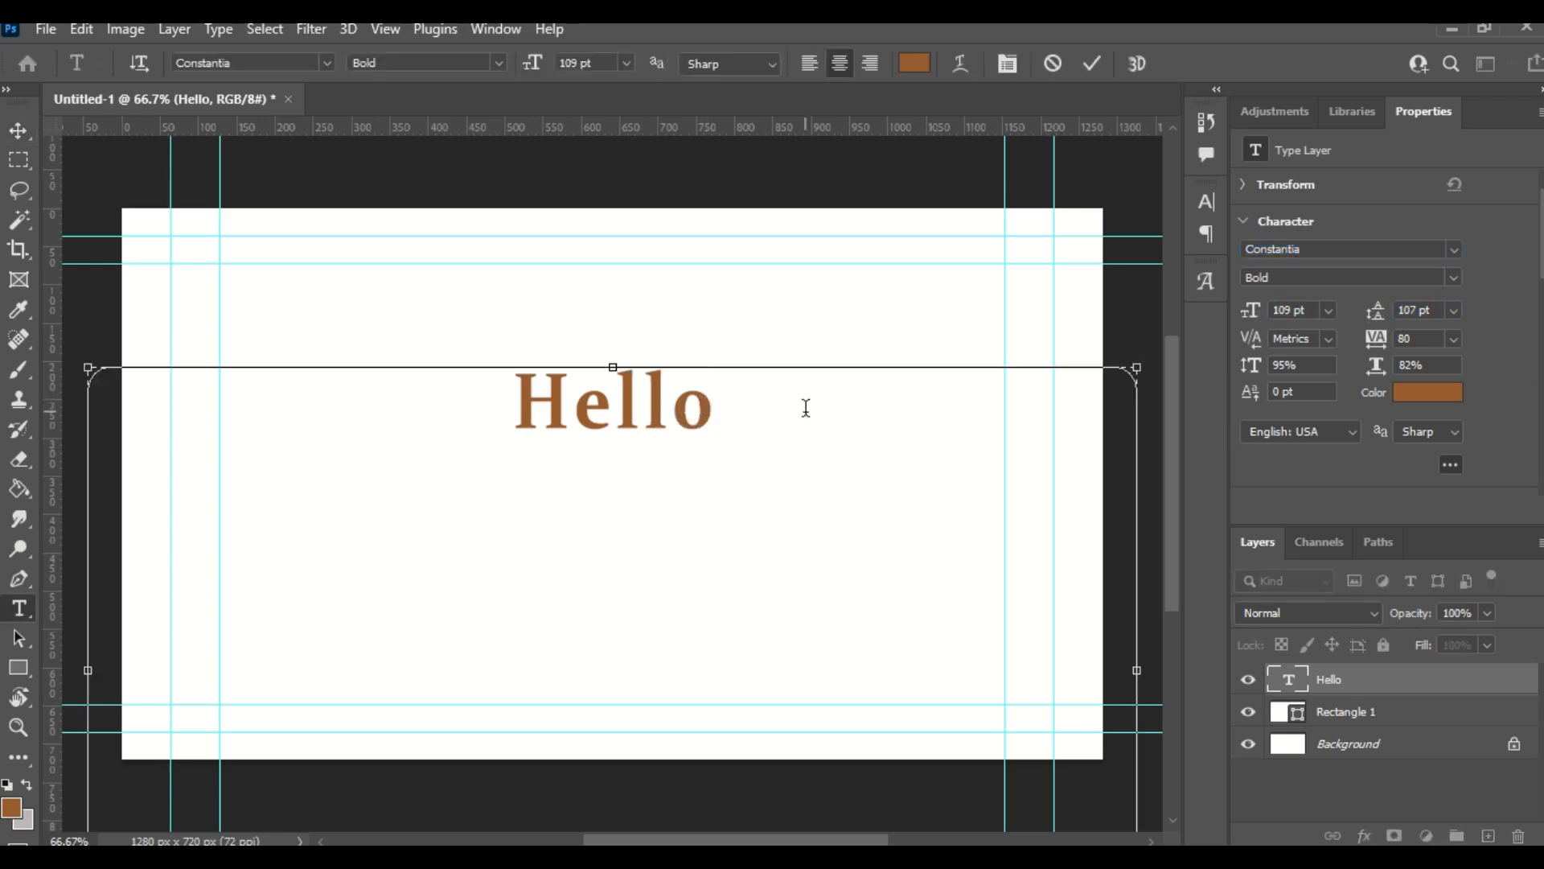
{"action": "key", "text": "Return"}
{"action": "type", "text": "H"}
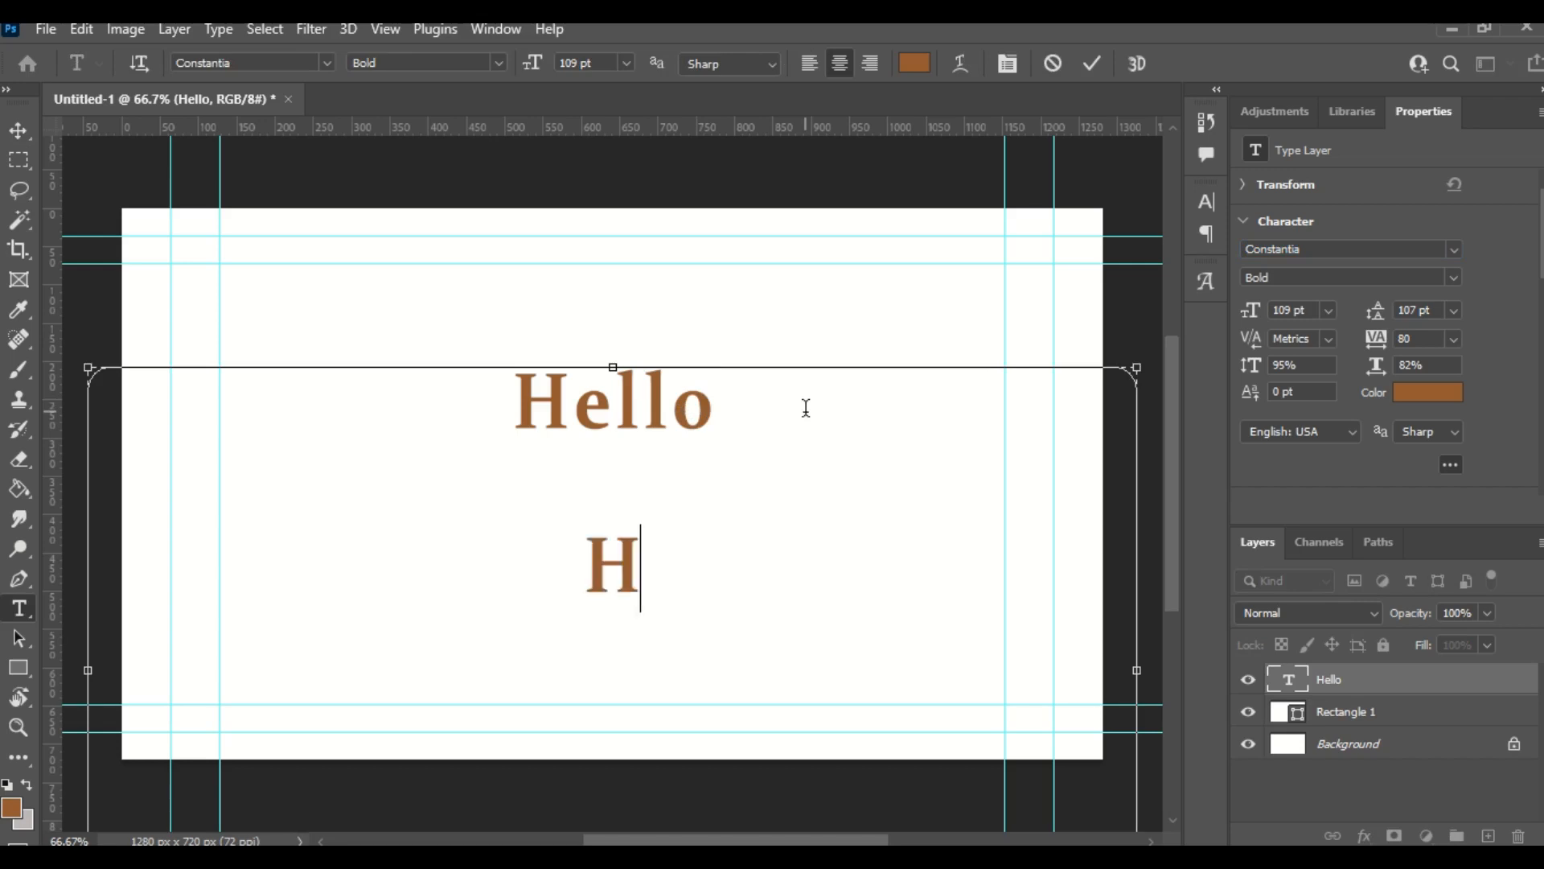
{"action": "type", "text": "i"}
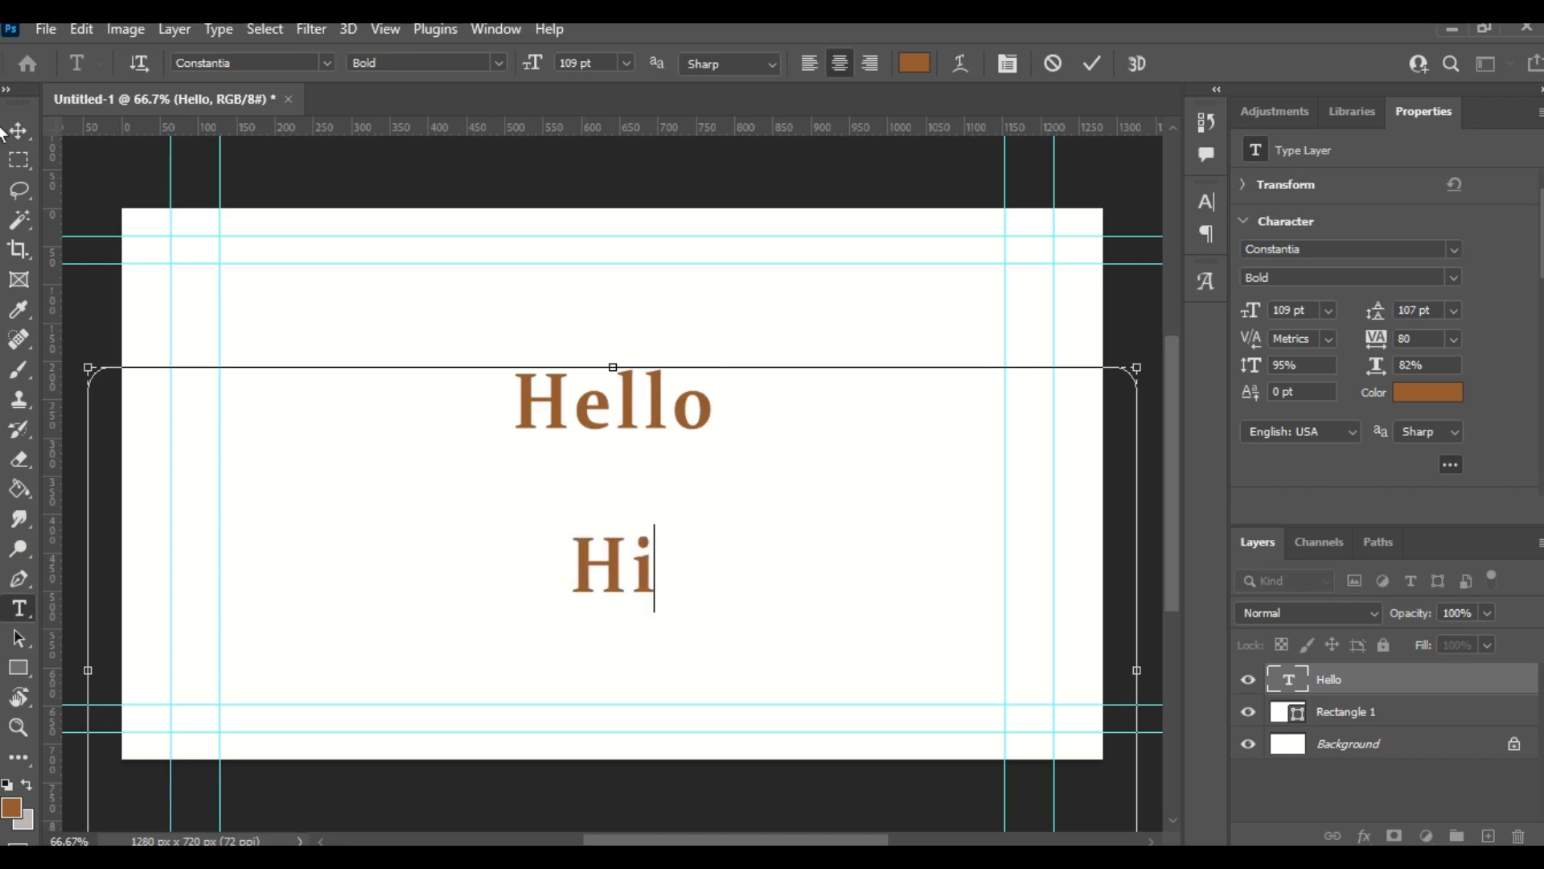
{"action": "key", "text": "ctrl+Return"}
{"action": "key", "text": "v"}
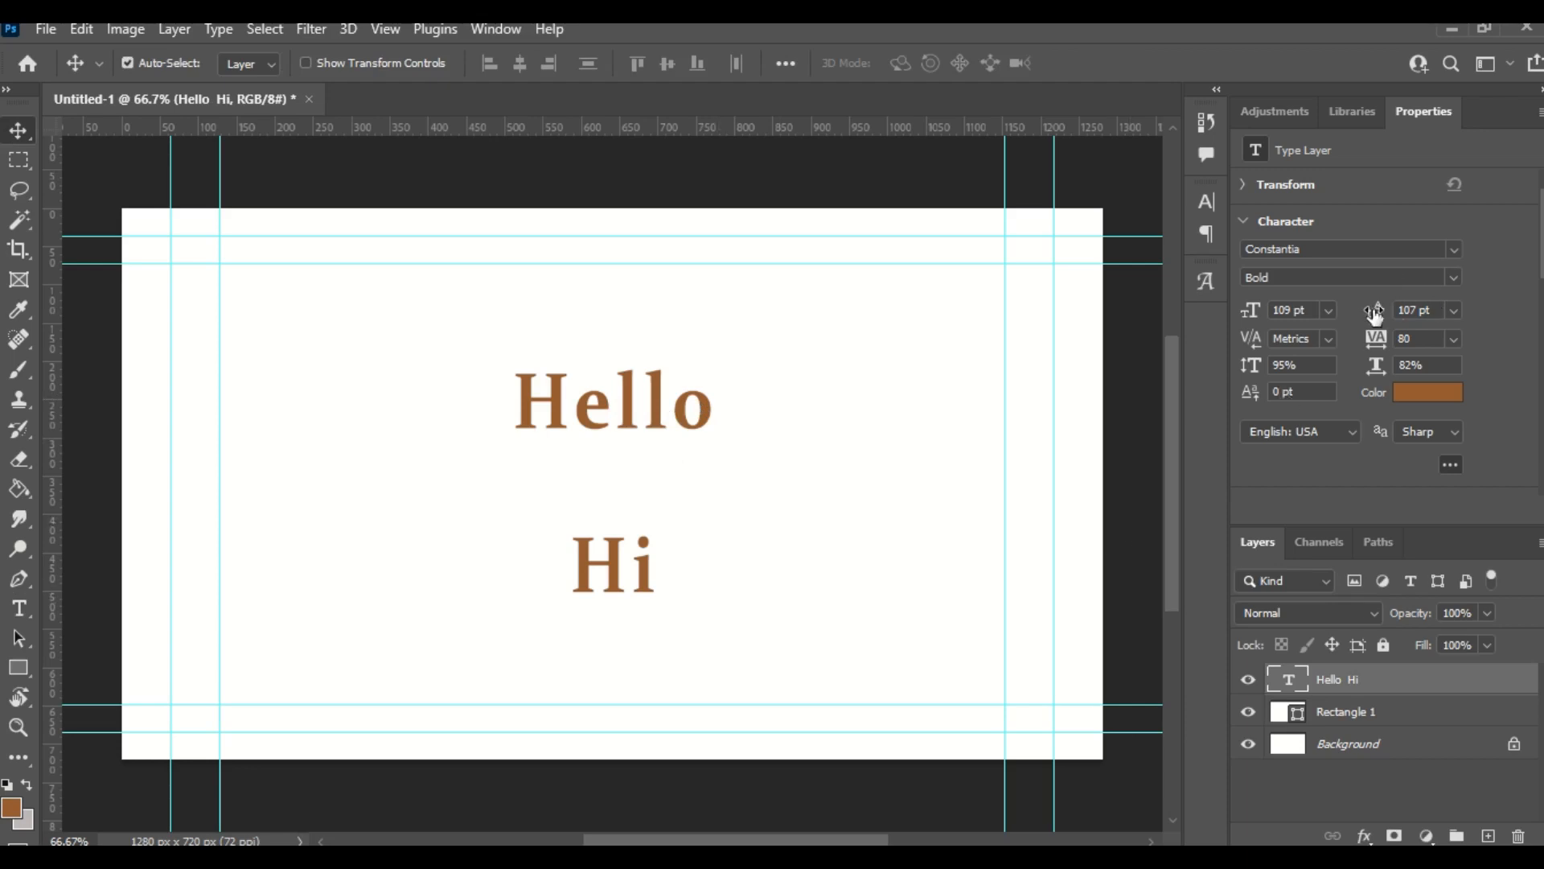
Reduce the two-line text's leading to 82 pt and set its tracking to 240.
{"action": "left_click_drag", "start_coordinate": [1375, 314], "coordinate": [1353, 310]}
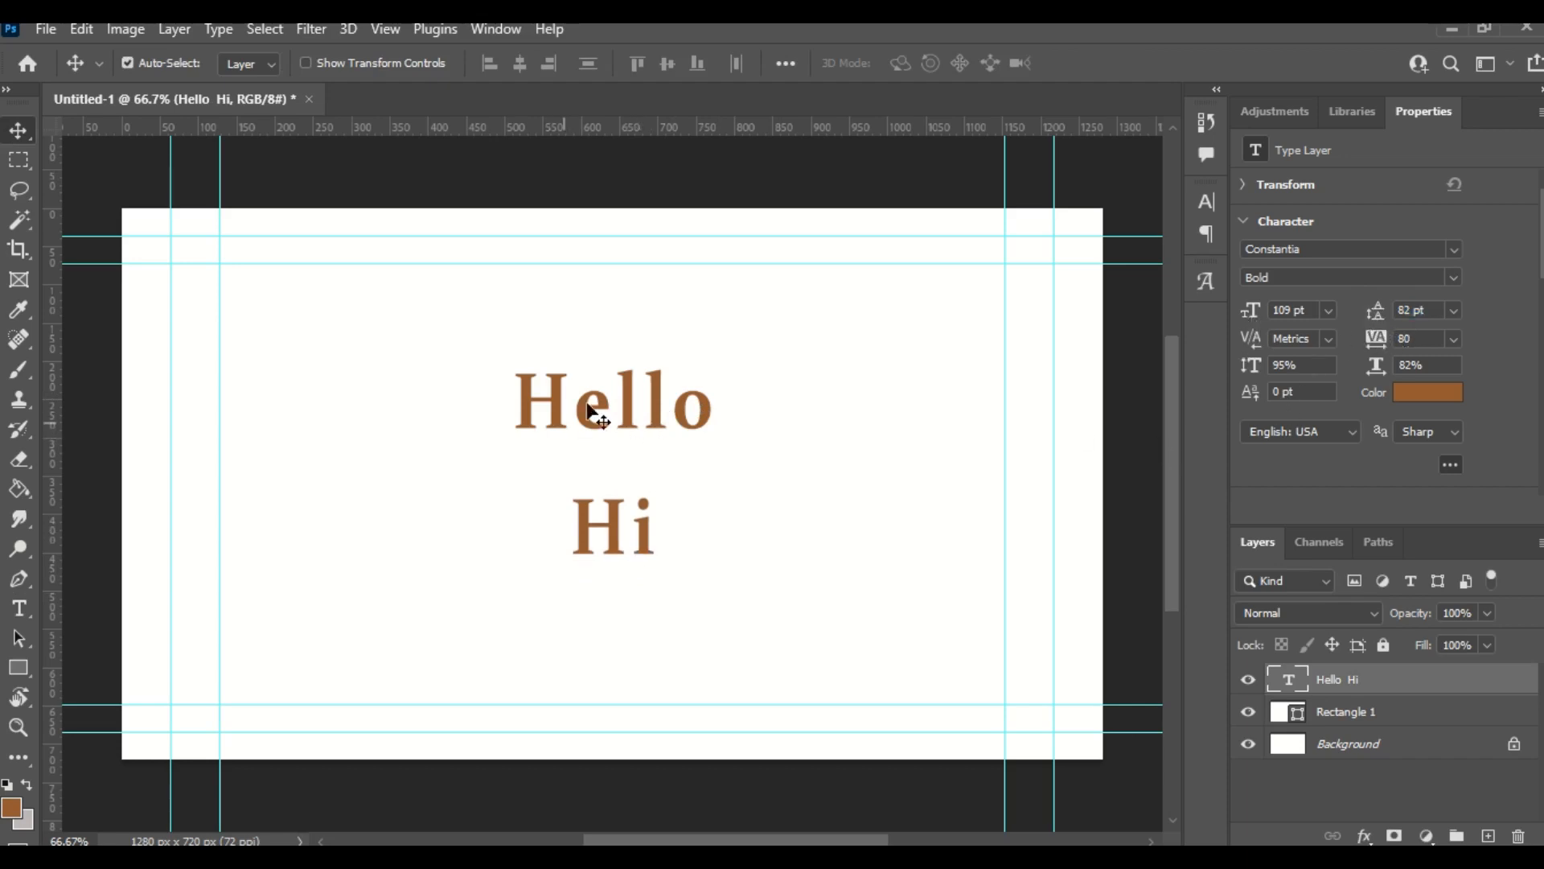
{"action": "left_click_drag", "start_coordinate": [1376, 339], "coordinate": [1403, 337]}
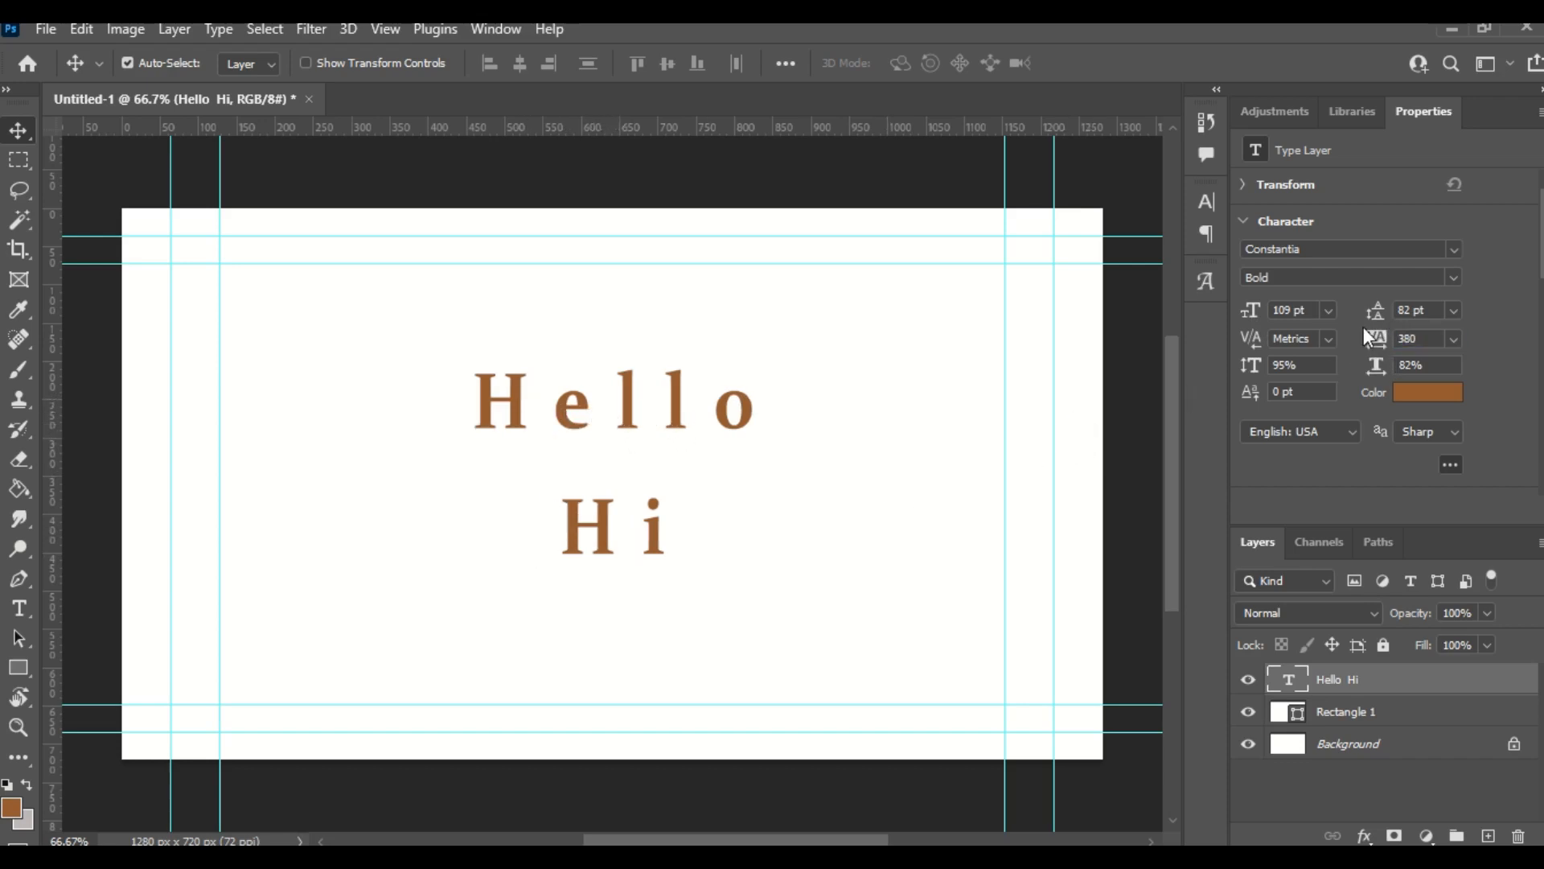
{"action": "left_click_drag", "start_coordinate": [1379, 334], "coordinate": [1372, 337]}
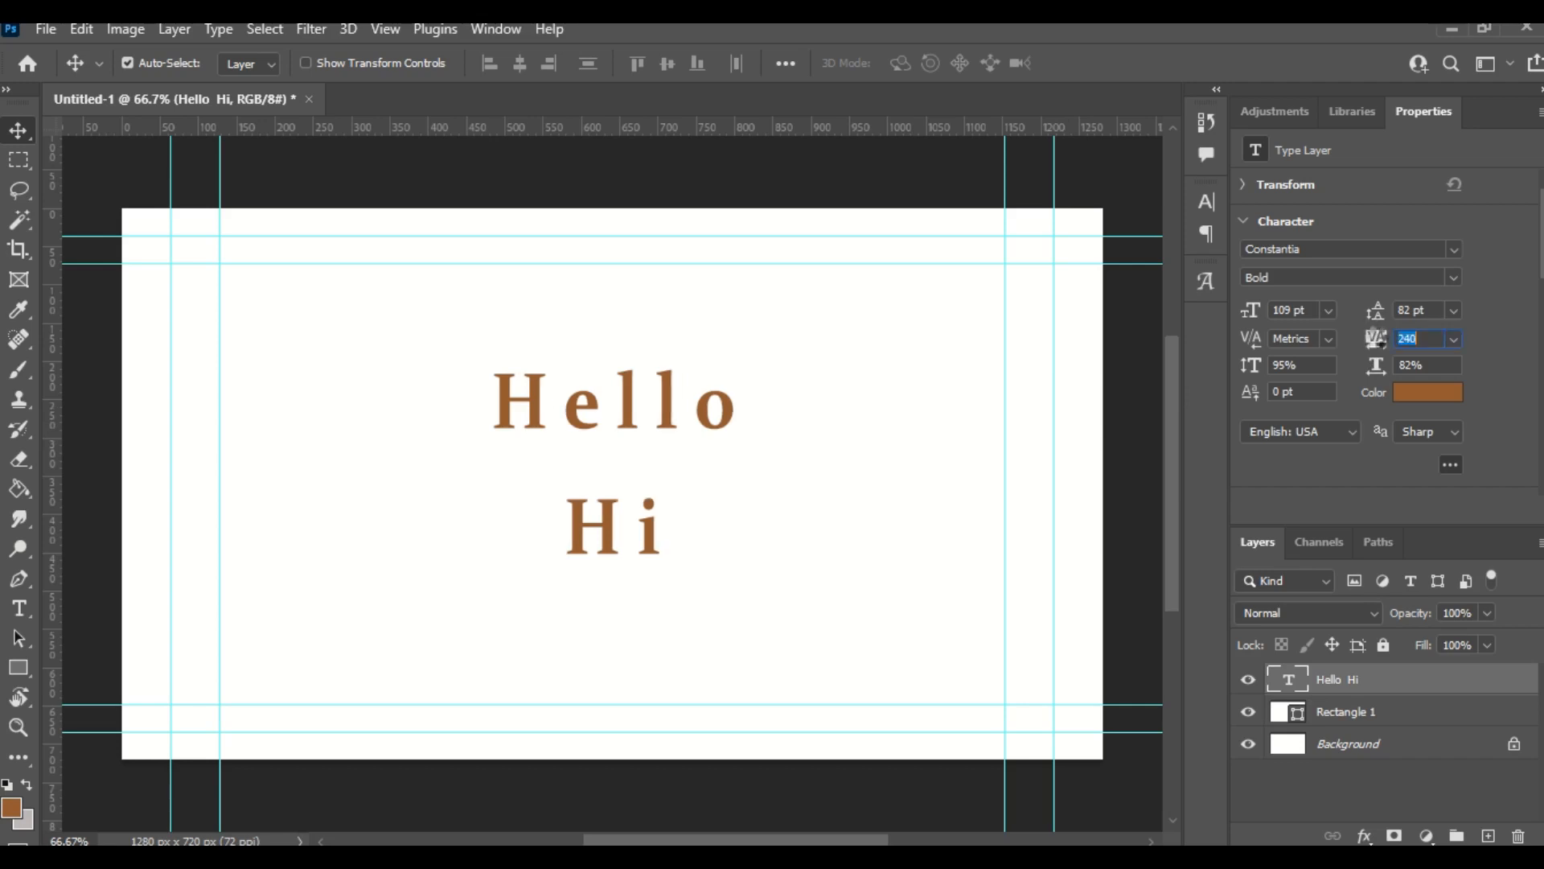
Set the text's vertical scale to 136% and its horizontal scale to 118%.
{"action": "left_click_drag", "start_coordinate": [1246, 368], "coordinate": [1291, 364]}
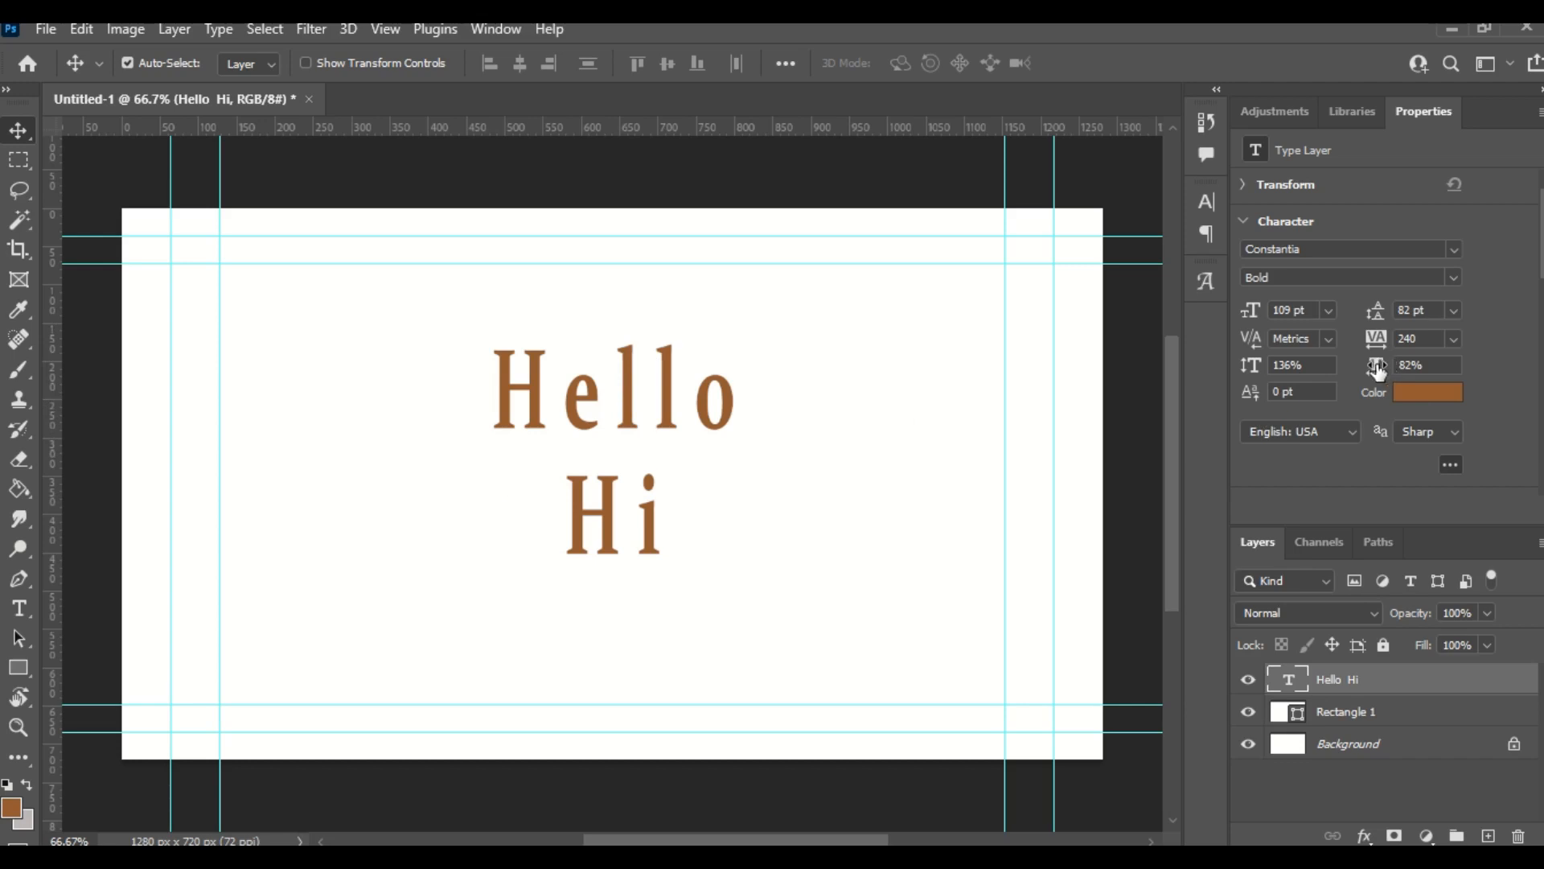
{"action": "left_click_drag", "start_coordinate": [1386, 366], "coordinate": [1399, 361]}
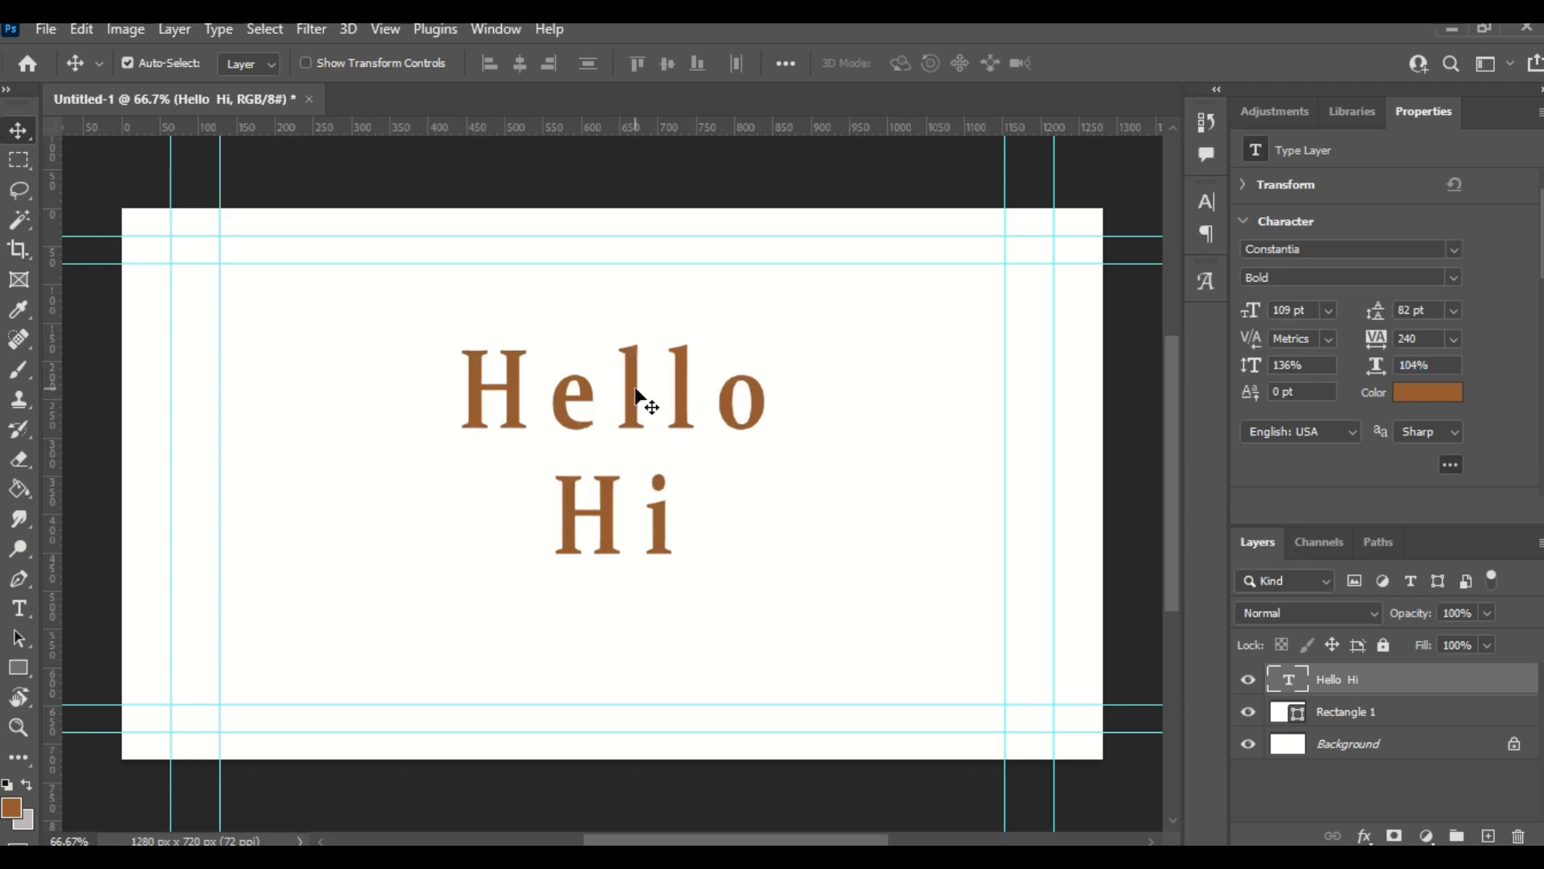
{"action": "left_click_drag", "start_coordinate": [1377, 364], "coordinate": [1390, 362]}
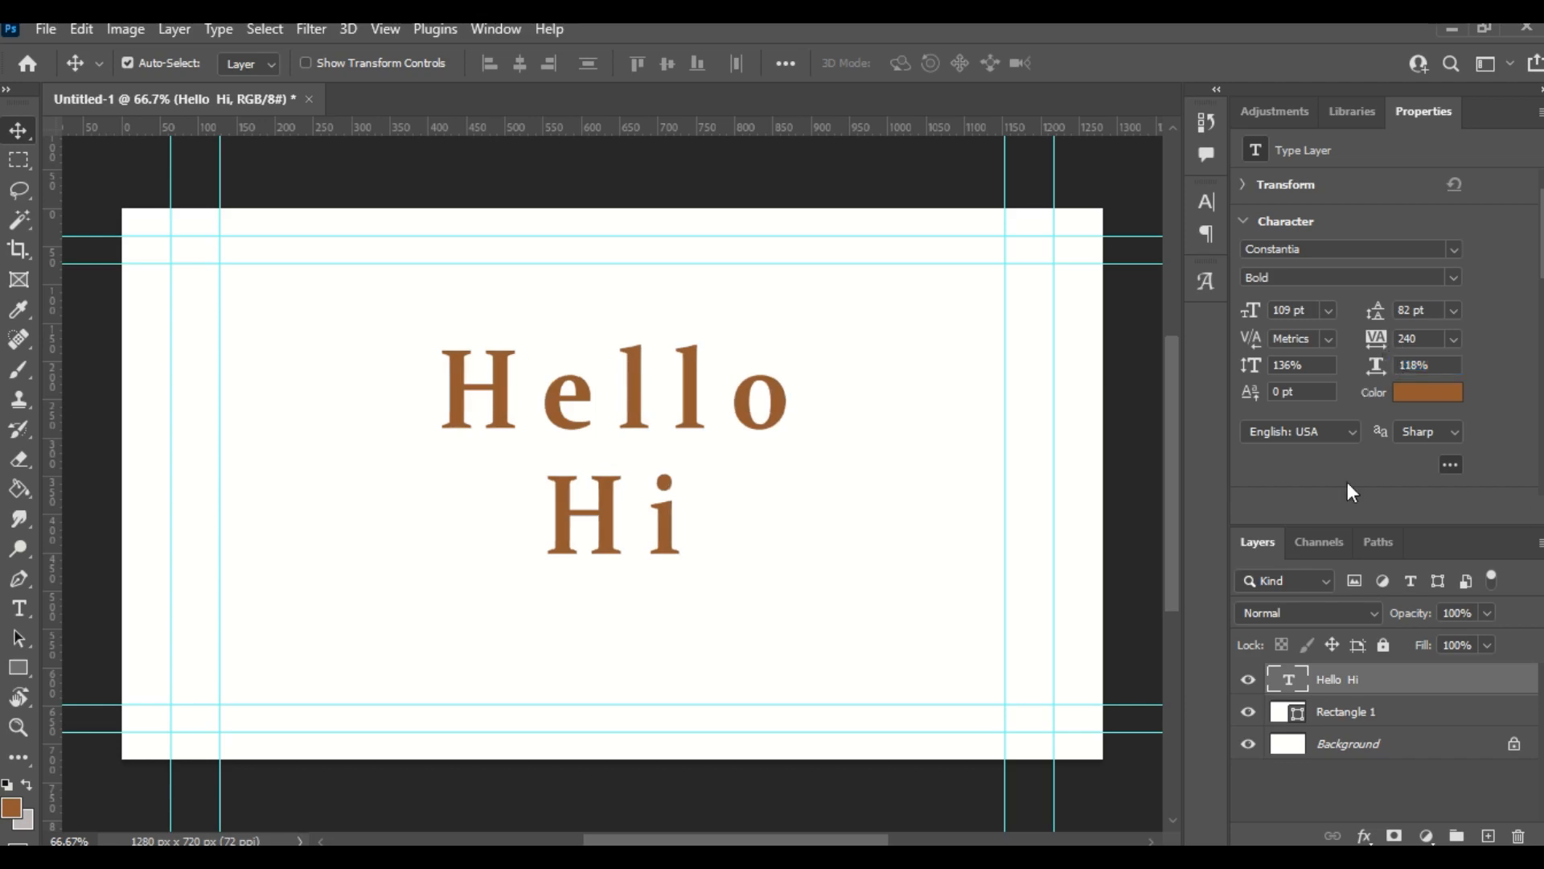
{"action": "left_click", "coordinate": [1413, 400]}
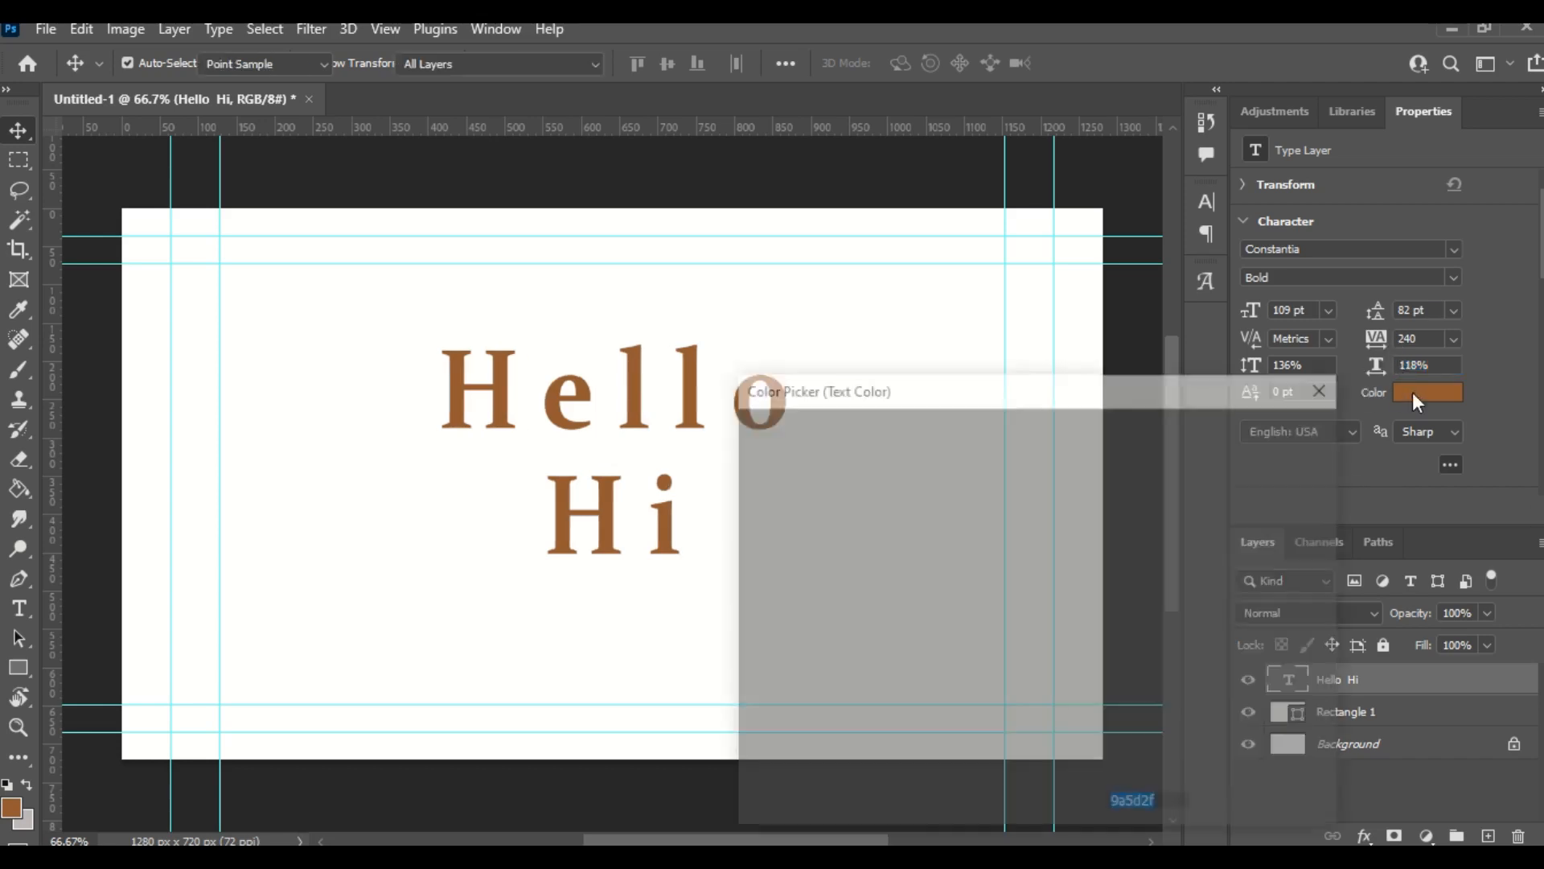
{"action": "left_click_drag", "start_coordinate": [892, 503], "coordinate": [865, 463]}
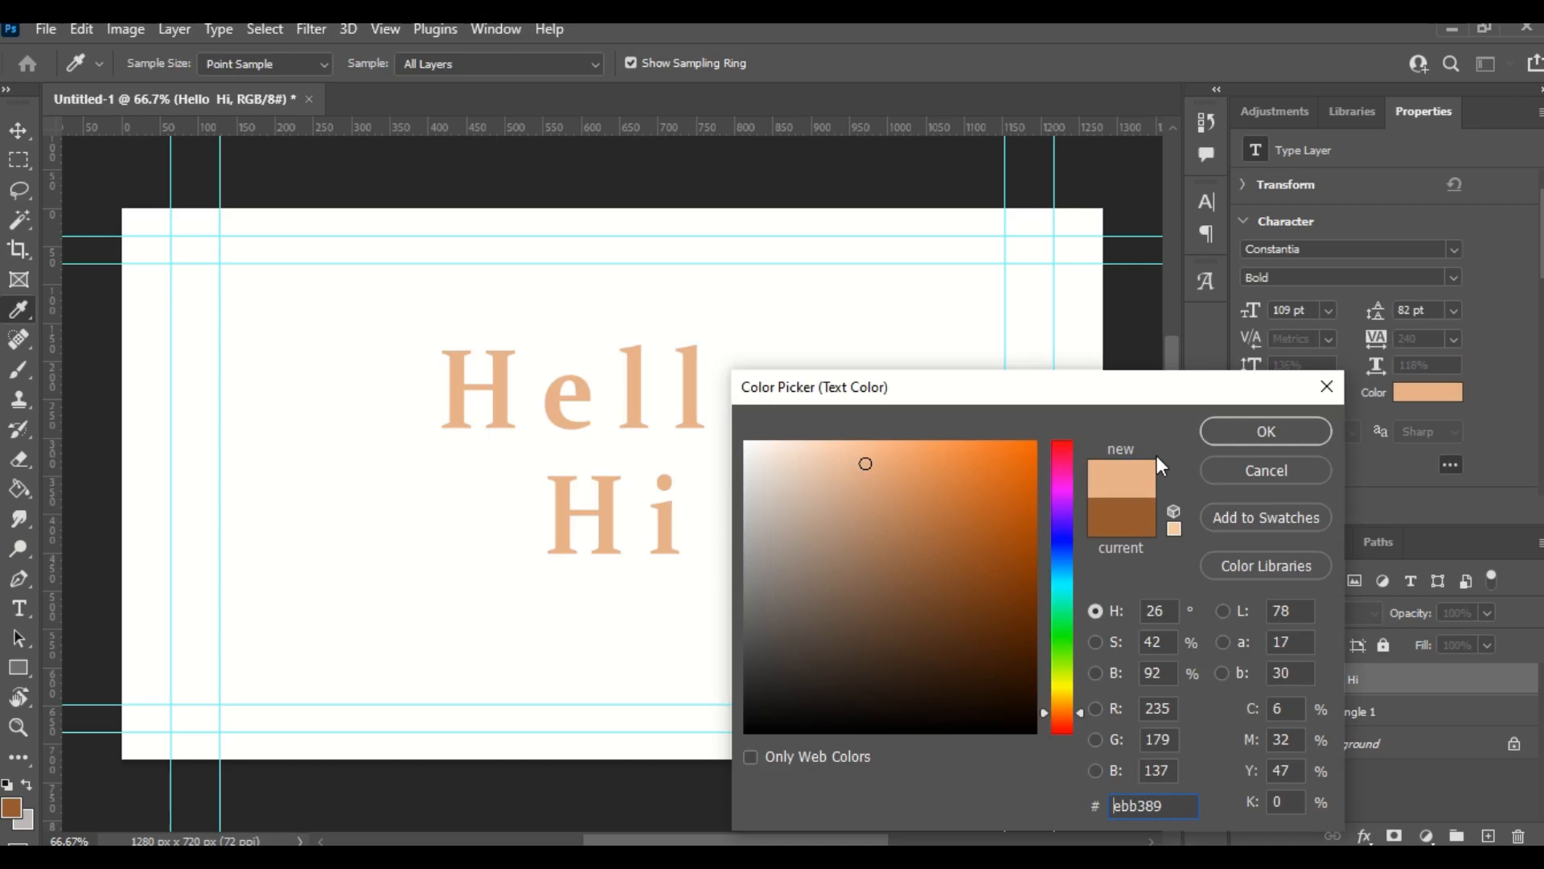
{"action": "left_click", "coordinate": [1308, 467]}
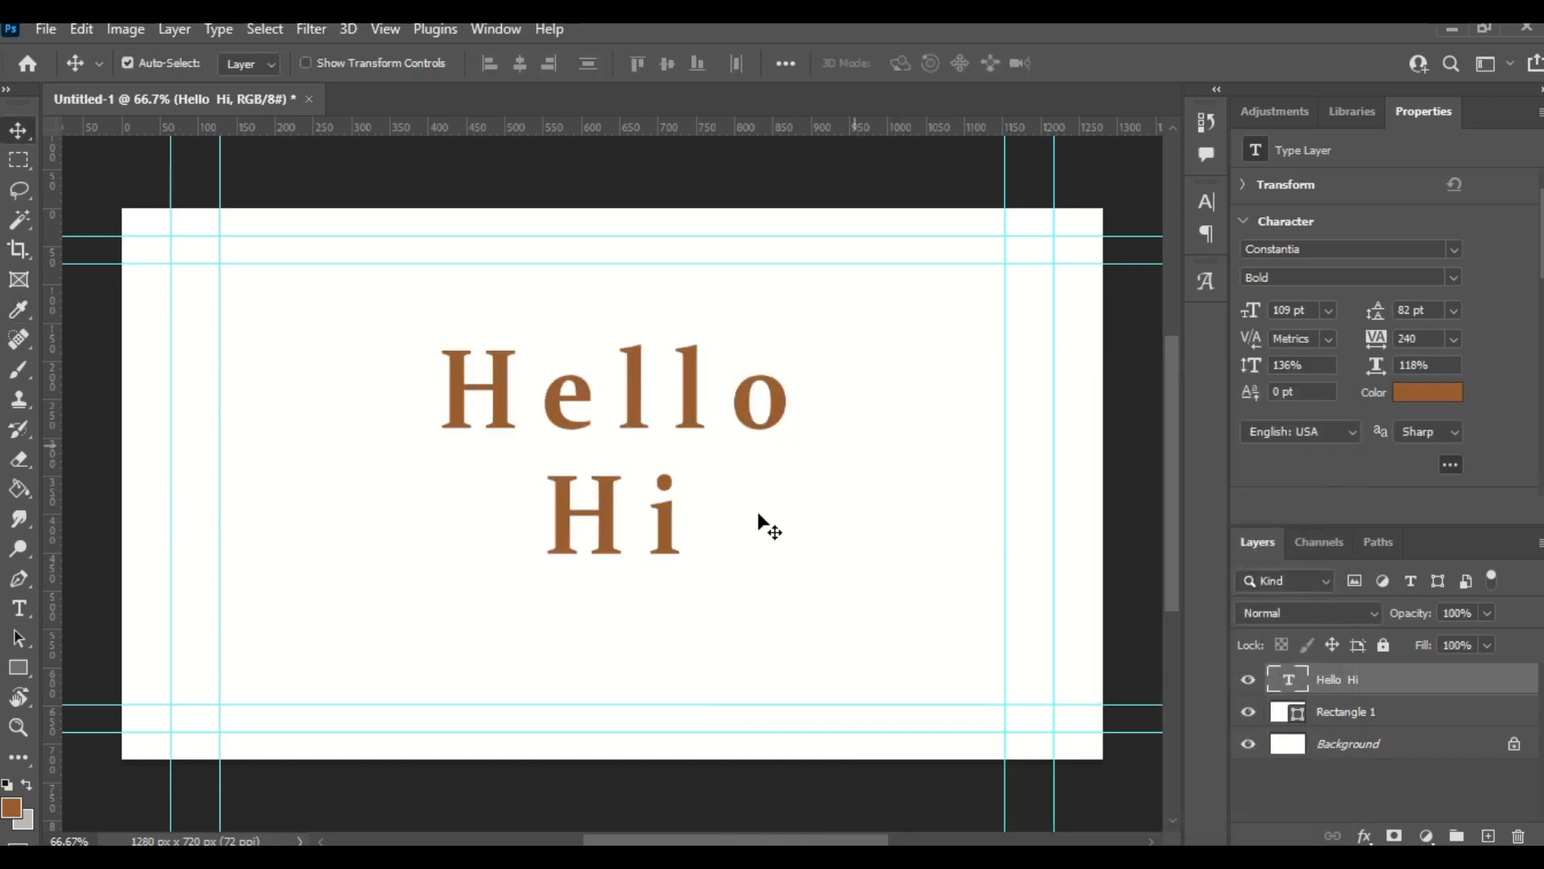
Delete the word "Hi" from the second line of the text layer.
{"action": "key", "text": "t"}
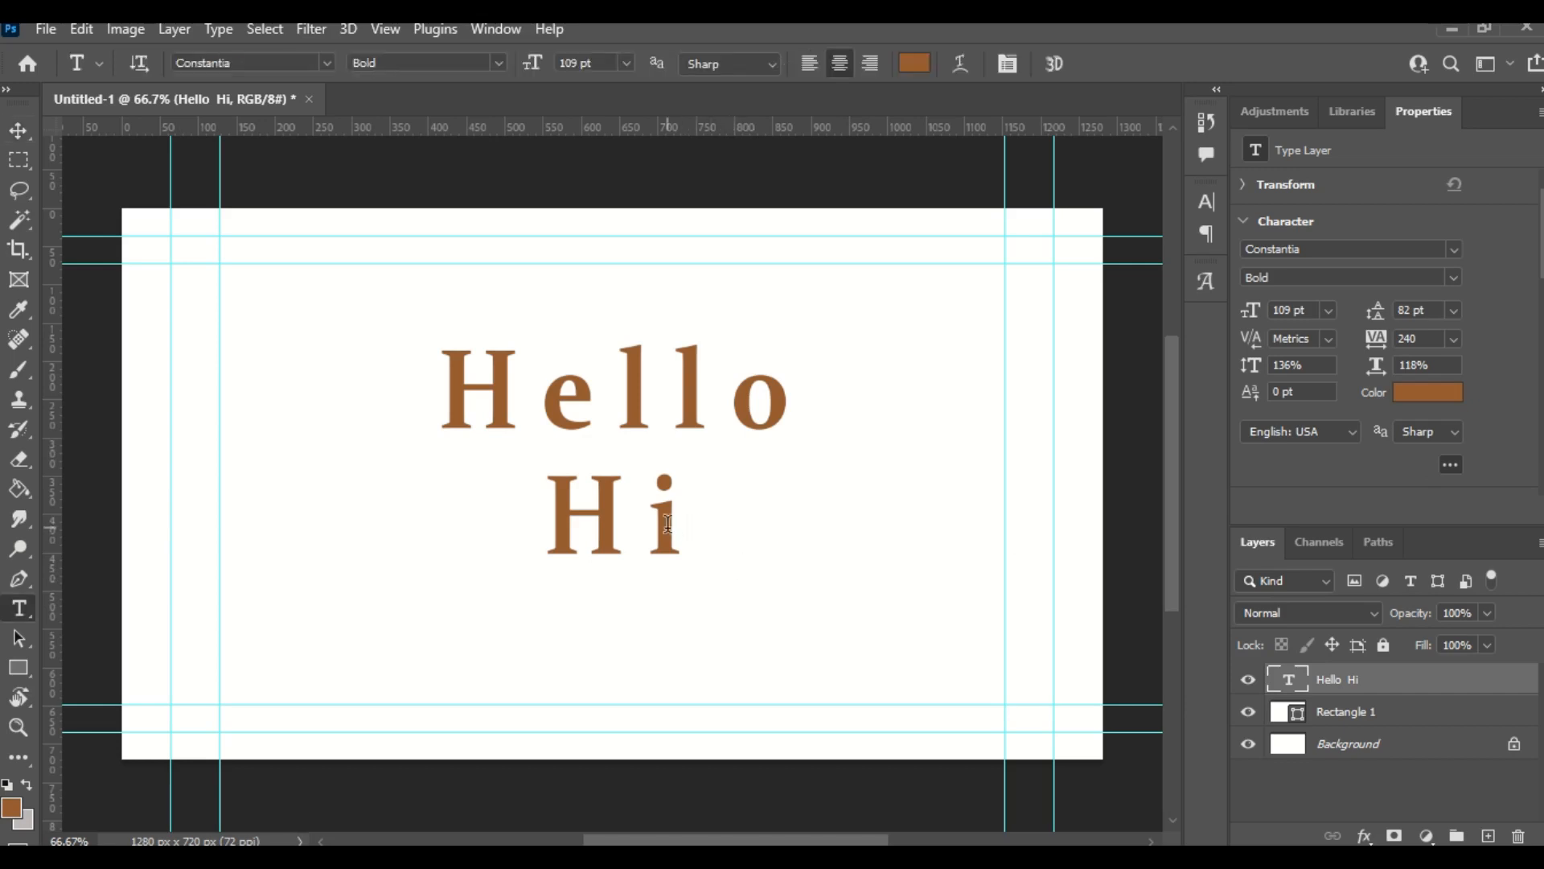
{"action": "left_click", "coordinate": [667, 523]}
{"action": "key", "text": "BackSpace"}
{"action": "key", "text": "BackSpace"}
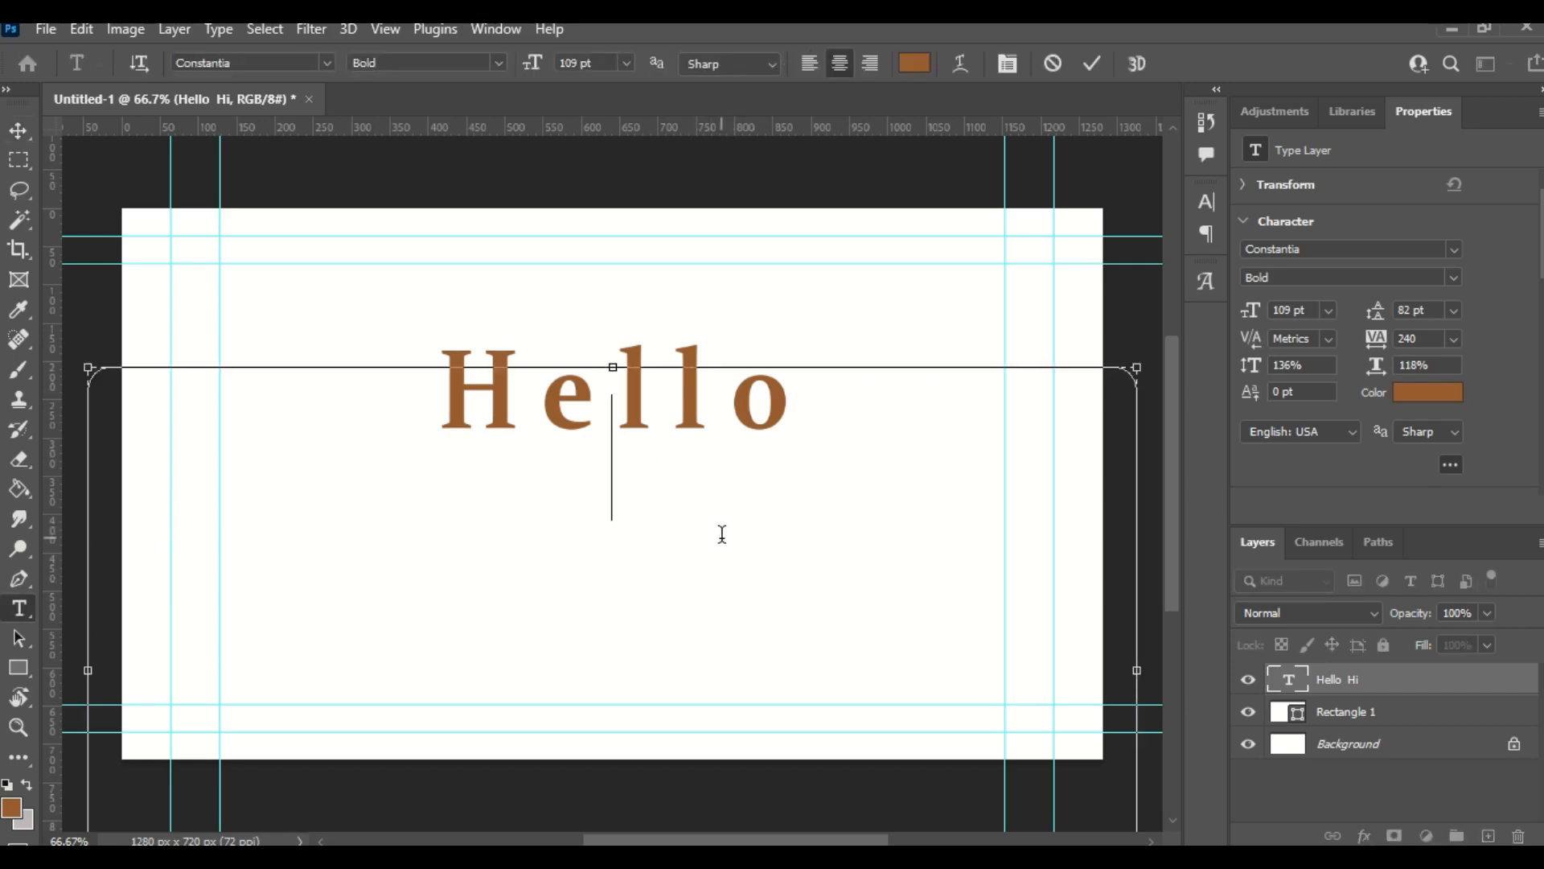
Remove the leftover second line, commit the text as "Hello" and rasterize the type layer.
{"action": "key", "text": "BackSpace"}
{"action": "left_click", "coordinate": [22, 128]}
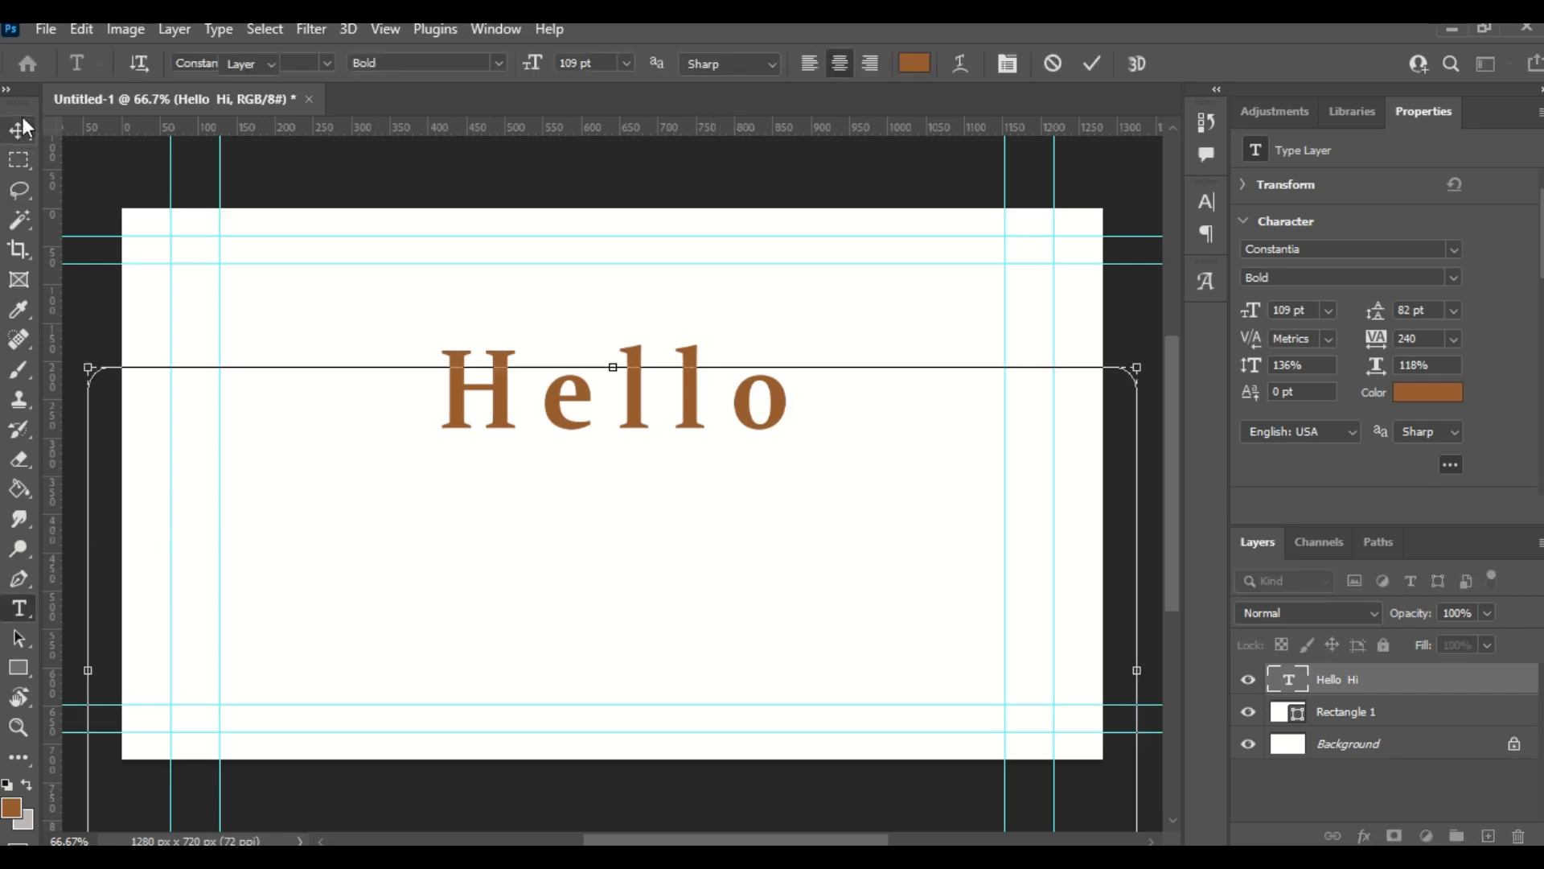
{"action": "mouse_move", "coordinate": [607, 100]}
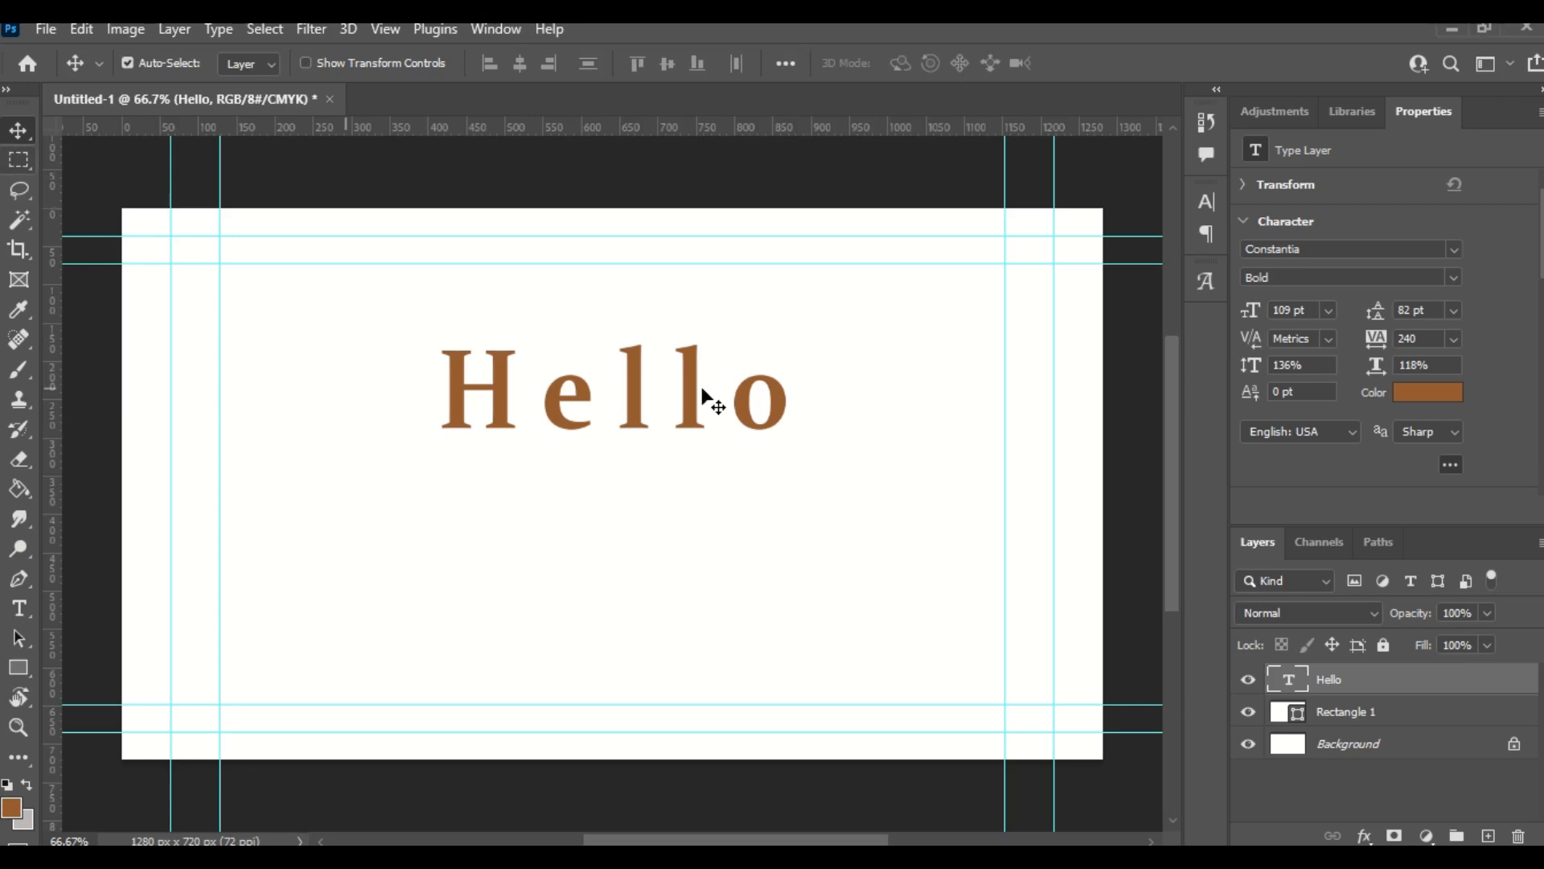
{"action": "right_click", "coordinate": [1329, 680]}
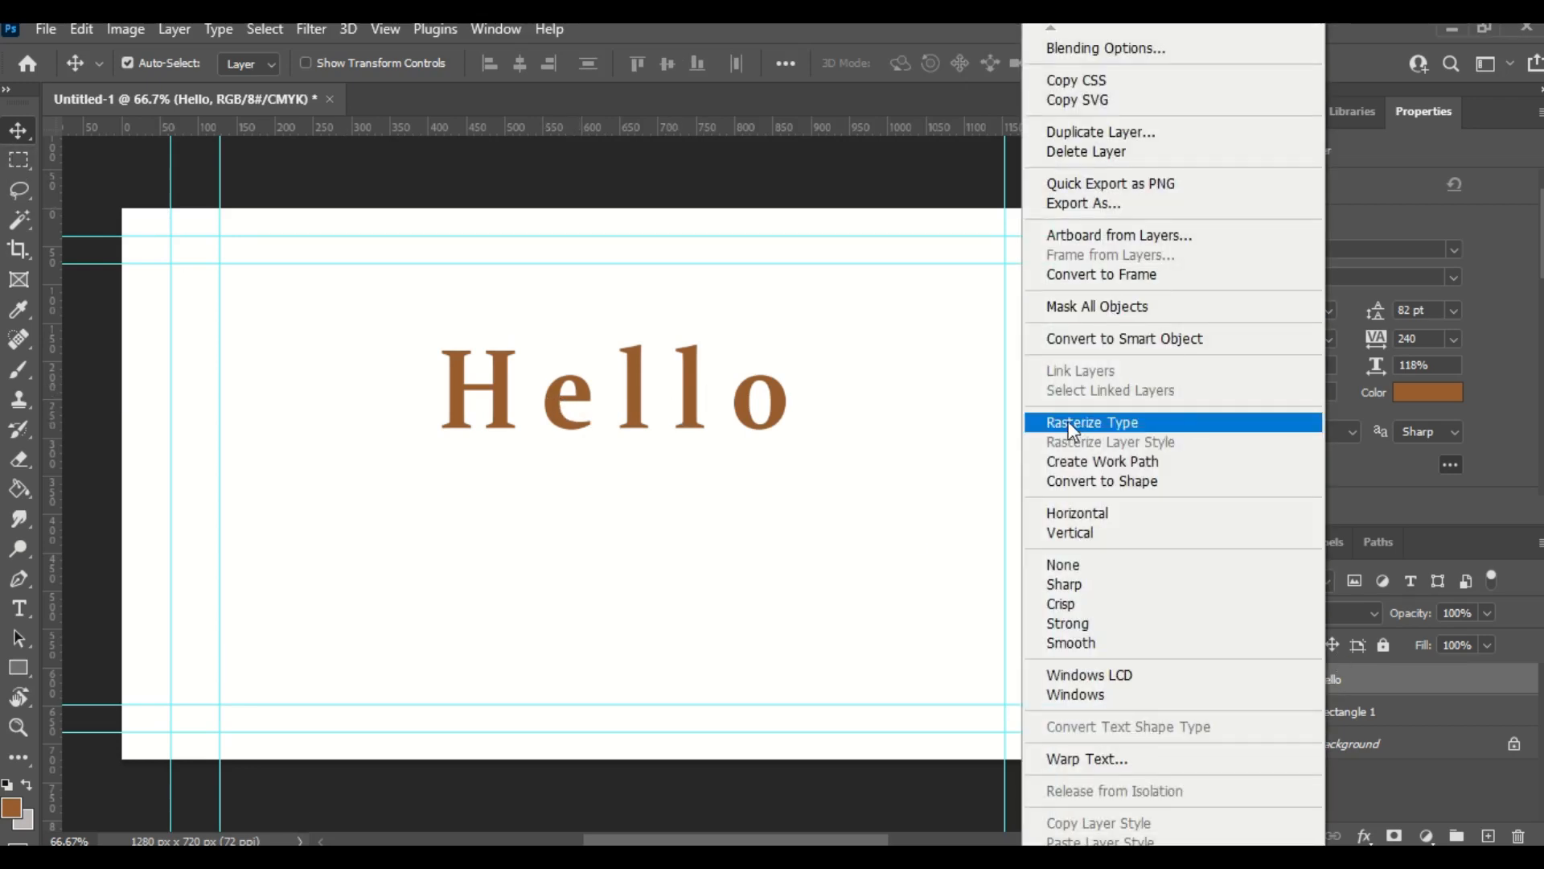
{"action": "left_click", "coordinate": [1155, 421]}
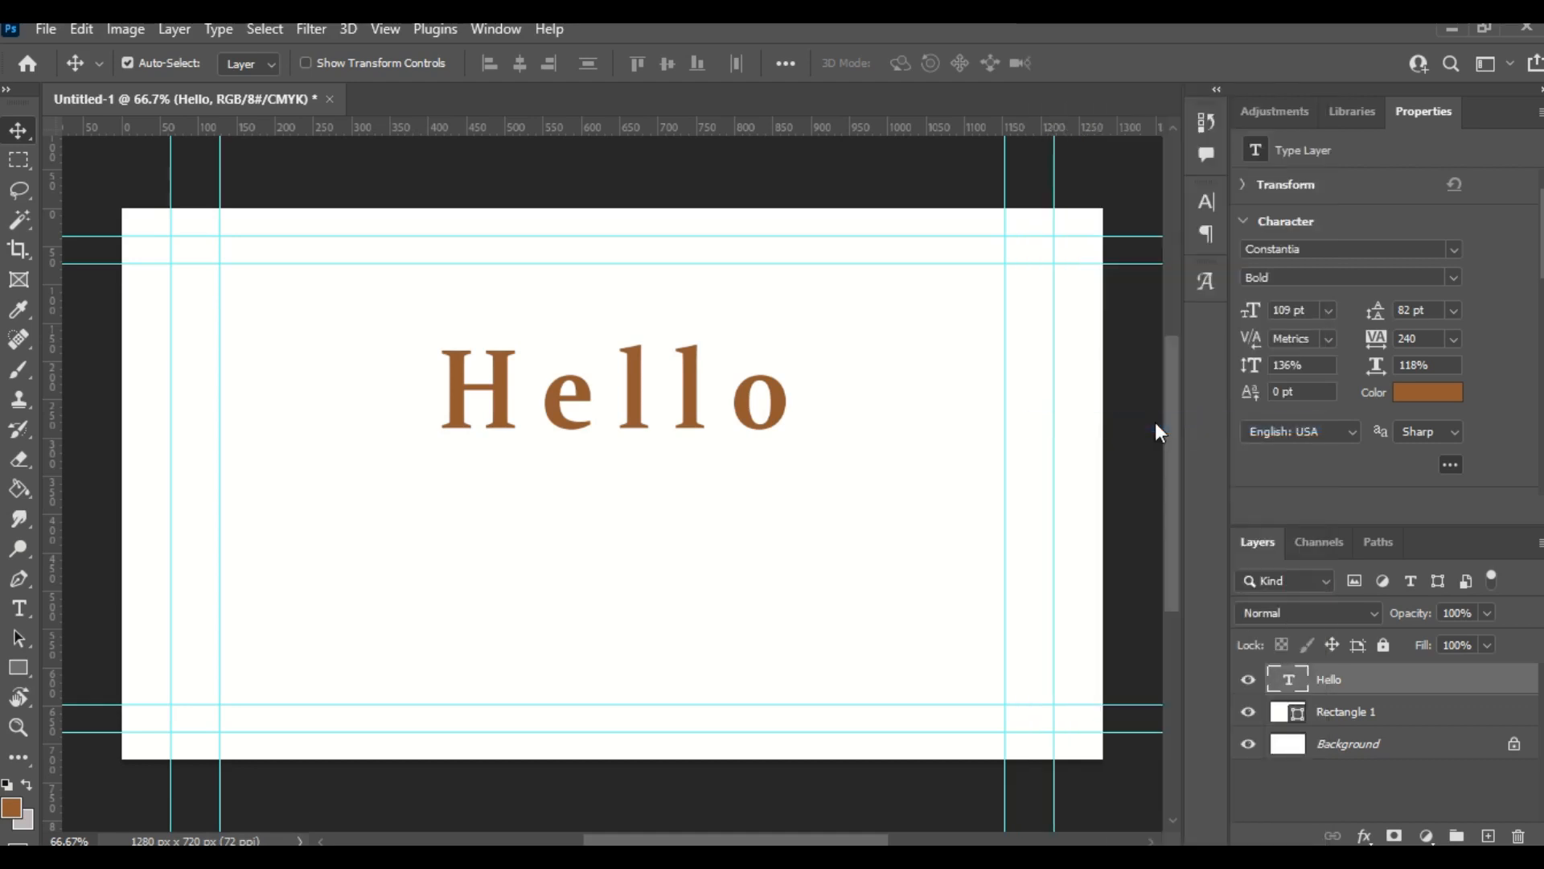
Make a rectangular marquee selection across the lower half of the rasterized "Hello" lettering.
{"action": "left_click", "coordinate": [19, 159]}
{"action": "left_click_drag", "start_coordinate": [408, 482], "coordinate": [834, 386]}
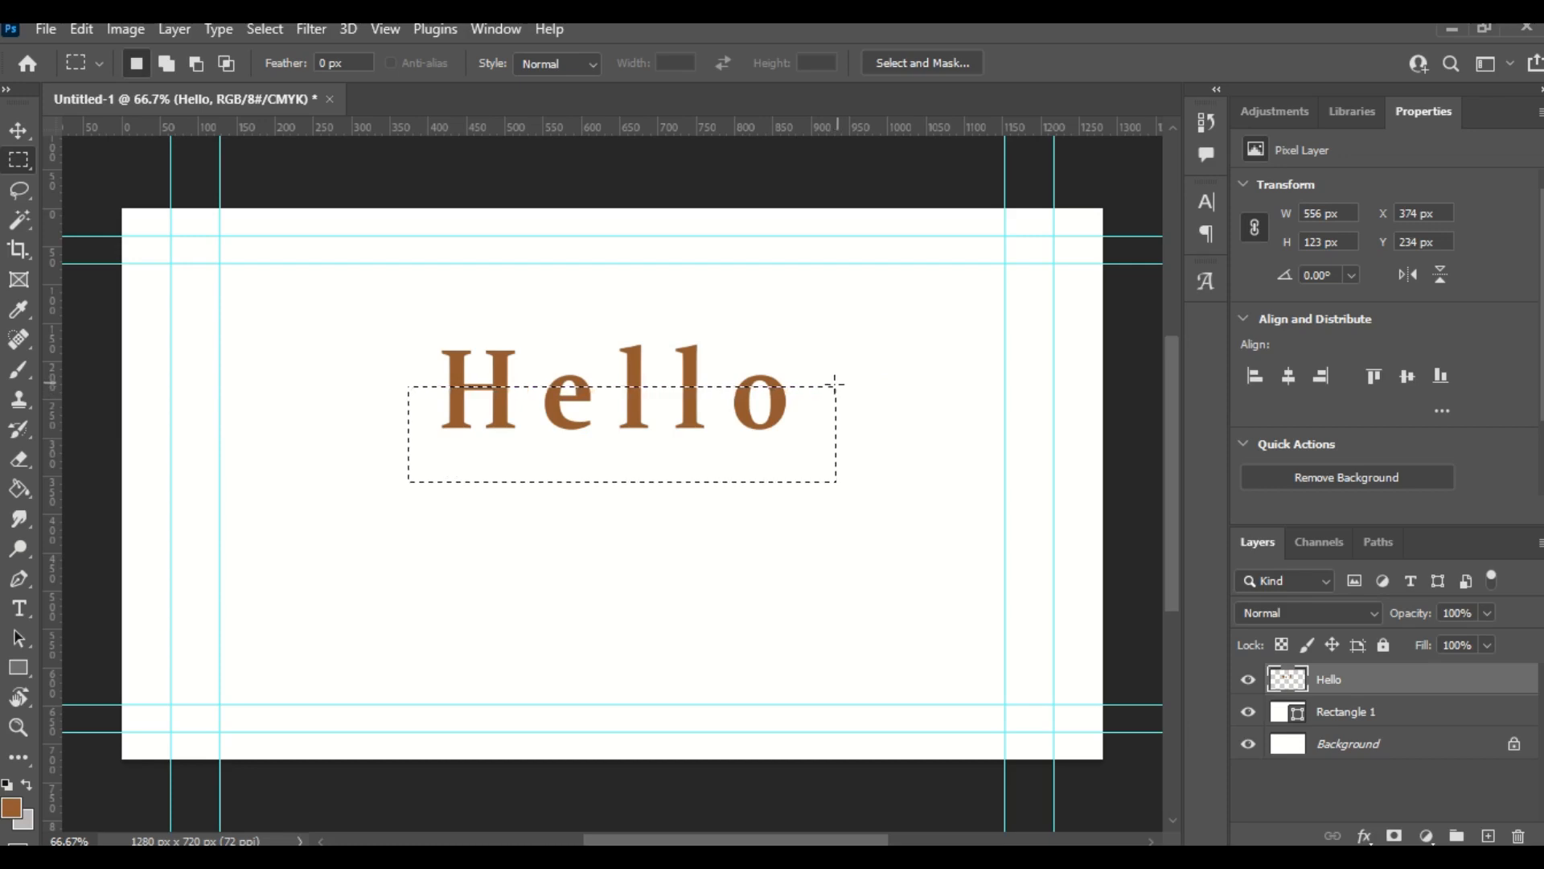
Try stretching the selected lower half of the letters downward to about 199% height with Free Transform, and undo the stretch.
{"action": "key", "text": "ctrl+t"}
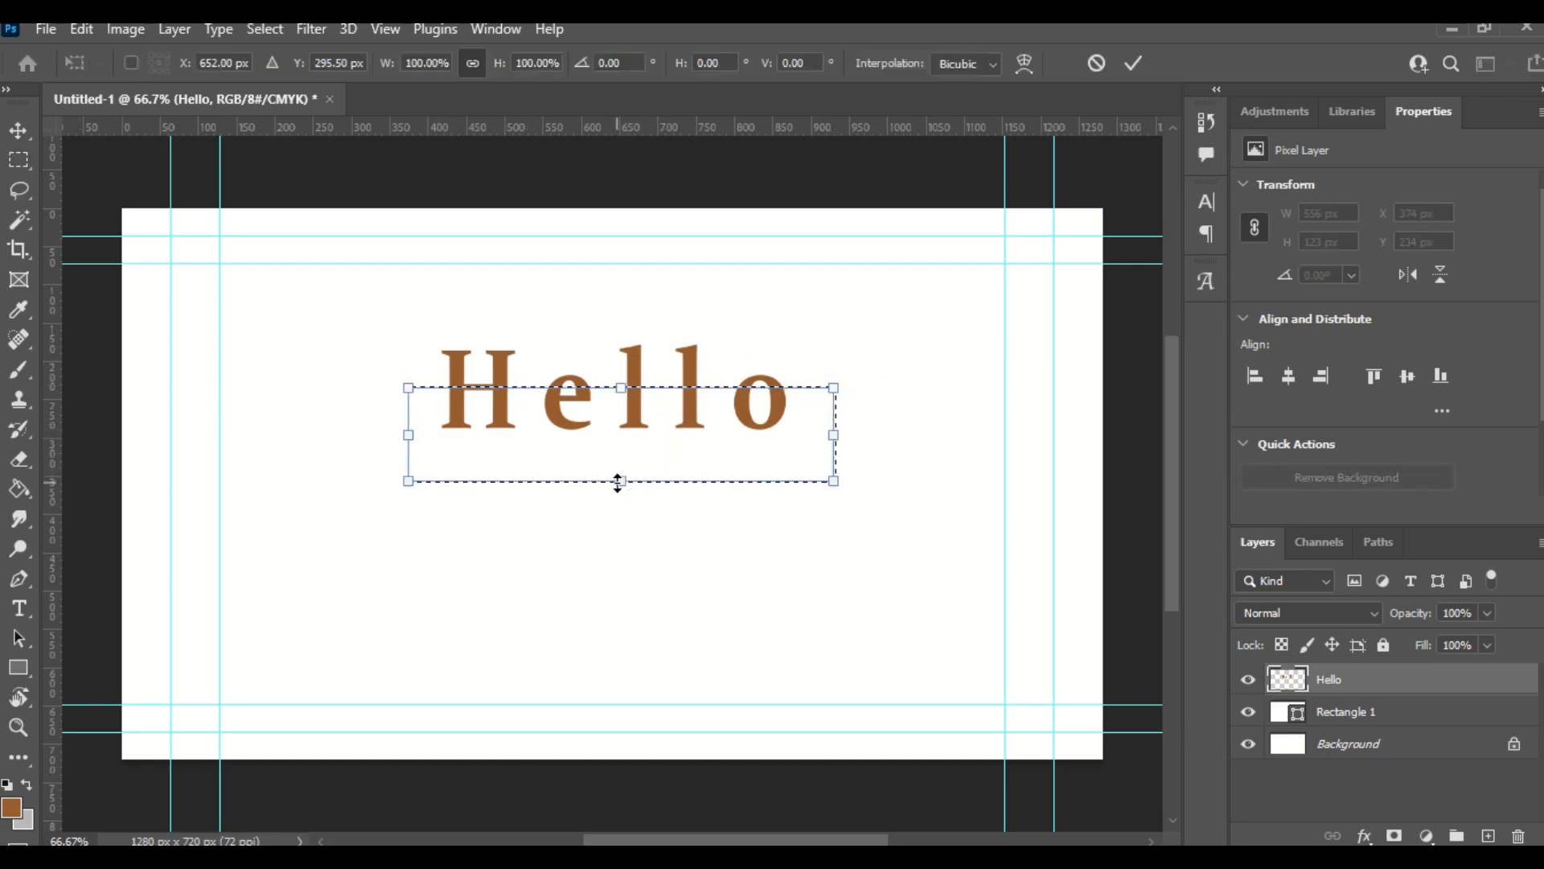
{"action": "mouse_move", "coordinate": [618, 481]}
{"action": "left_mouse_down"}
{"action": "mouse_move", "coordinate": [620, 494]}
{"action": "mouse_move", "coordinate": [627, 475]}
{"action": "left_mouse_up"}
{"action": "left_click_drag", "start_coordinate": [631, 505], "coordinate": [637, 574]}
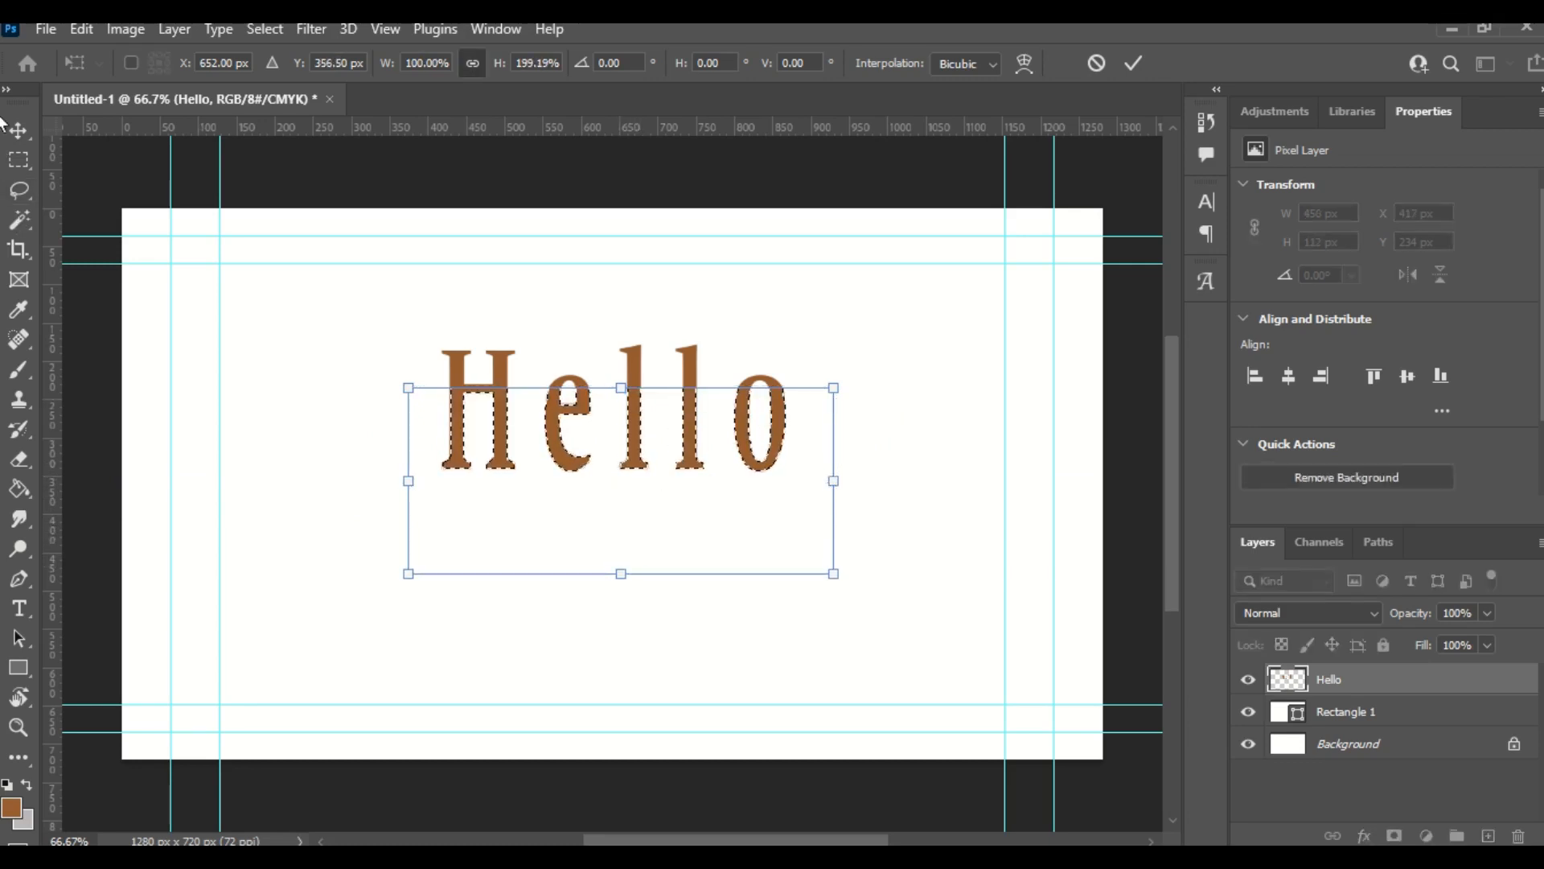
{"action": "key", "text": "Escape"}
{"action": "left_click", "coordinate": [933, 410]}
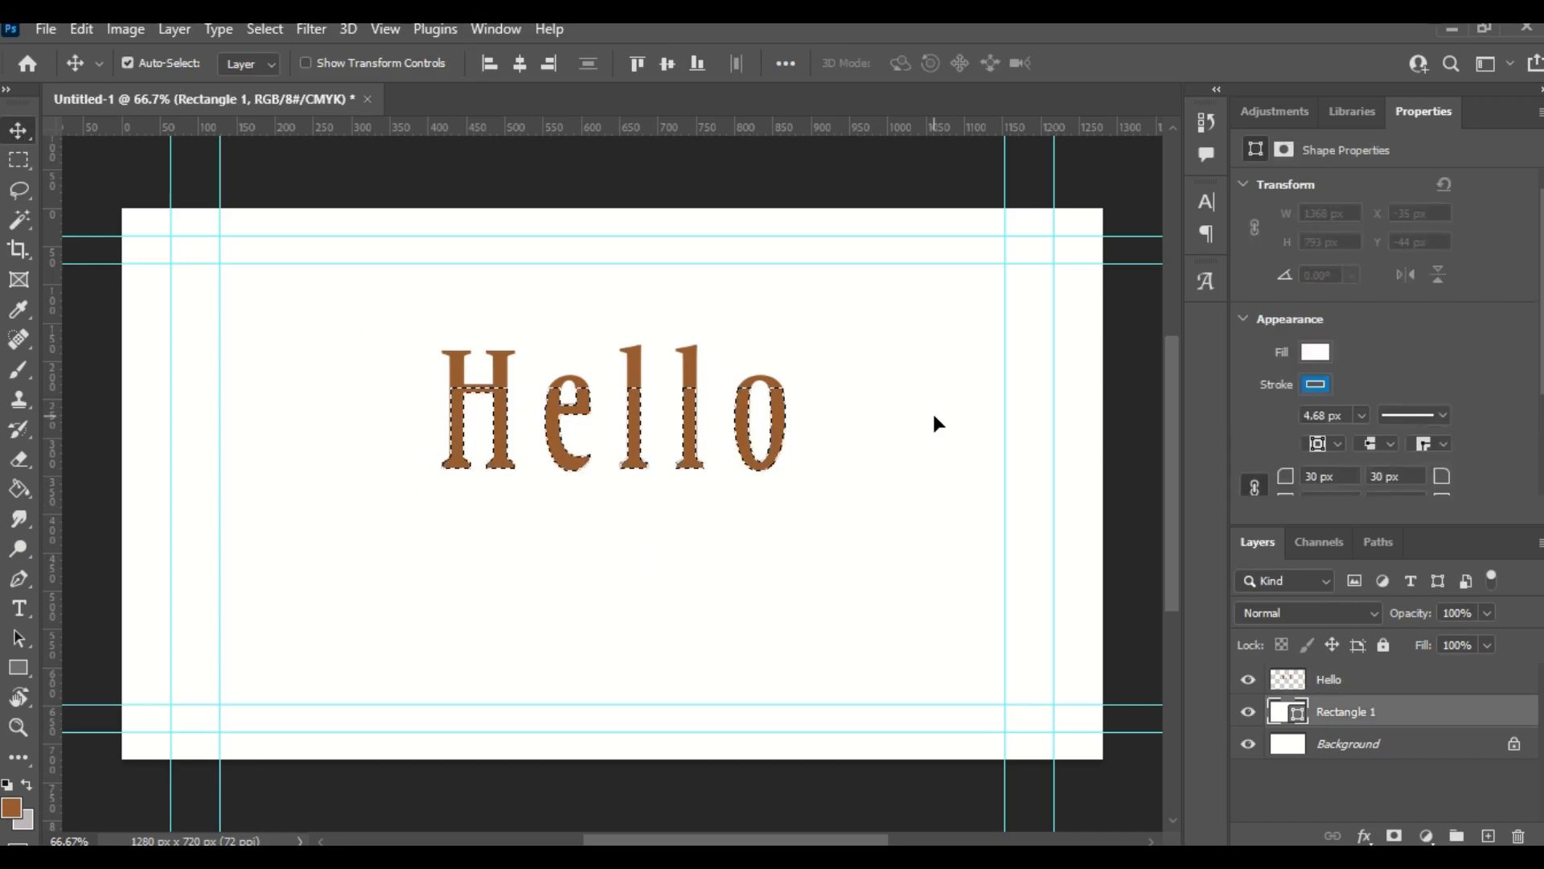
{"action": "key", "text": "ctrl+z"}
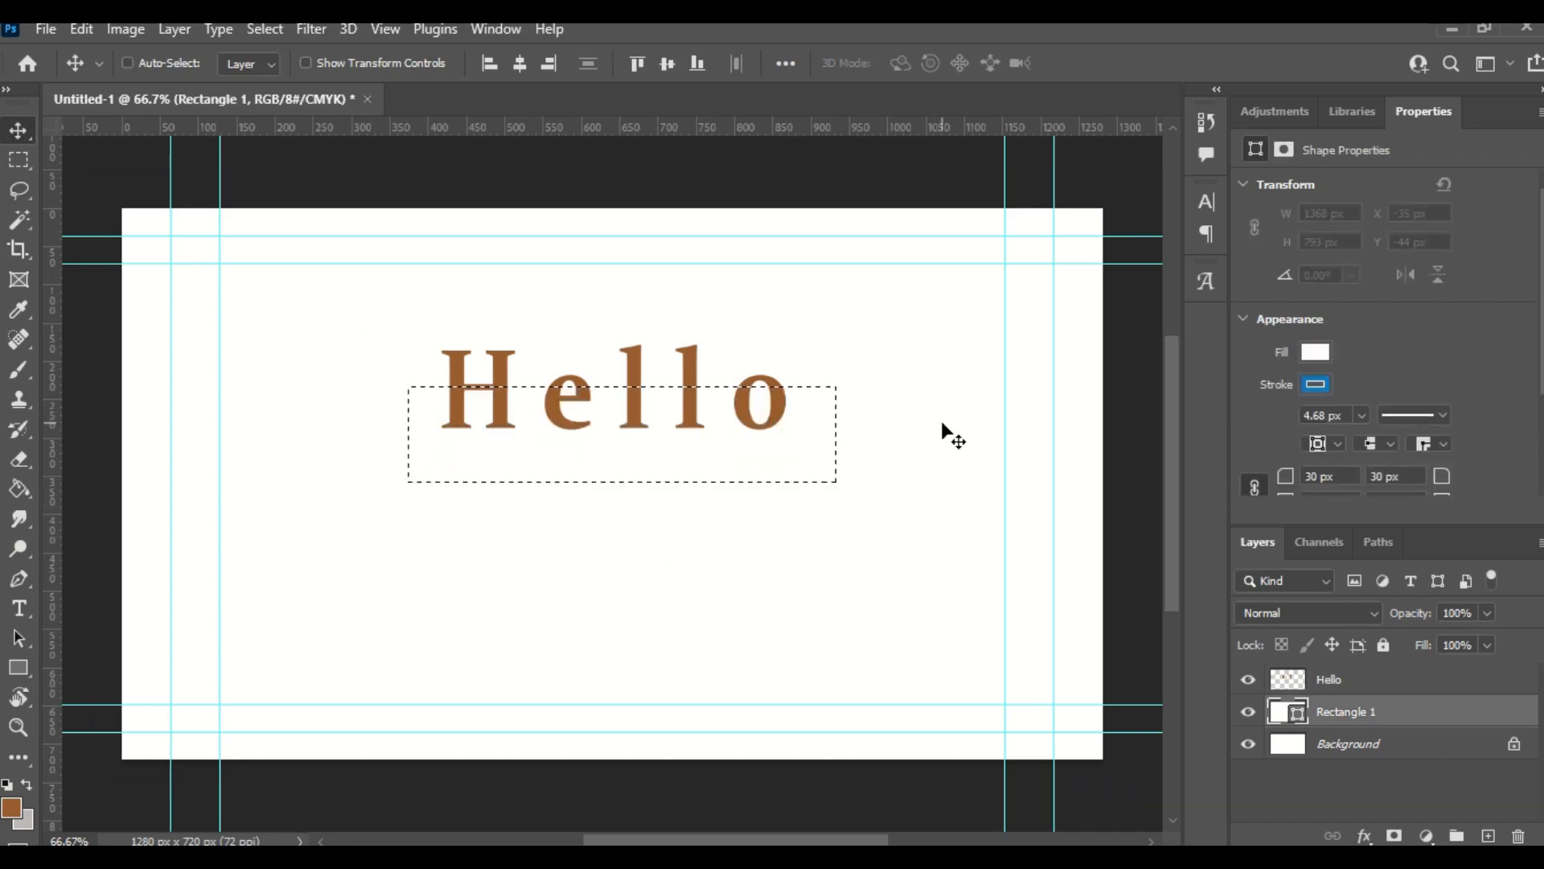